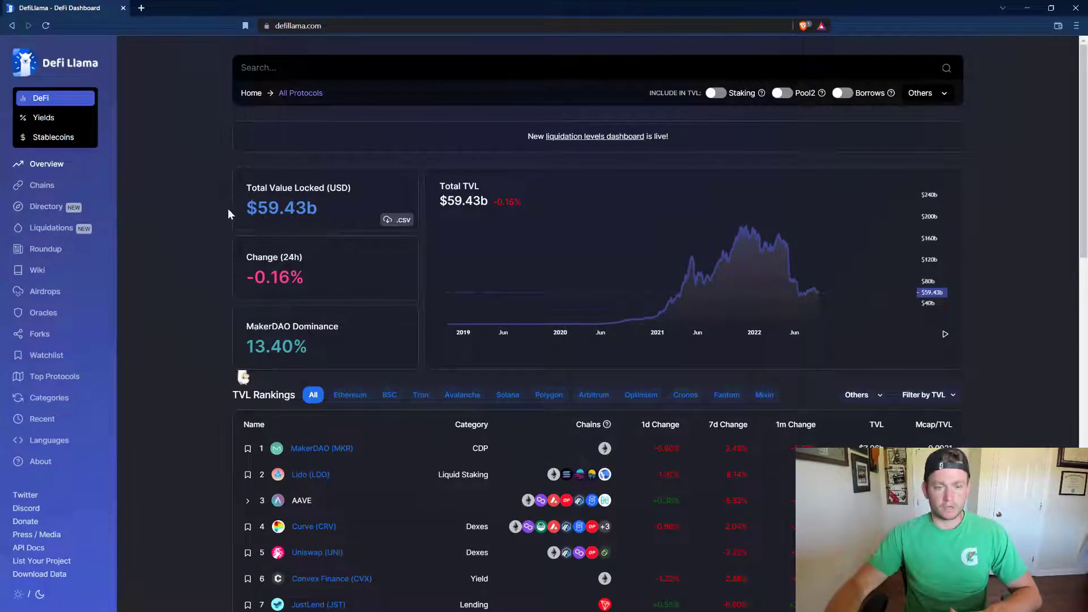
# - Scroll down and back up through DefiLlama's TVL Rankings table to review the protocols
pyautogui.scroll(-2, 390, 390)
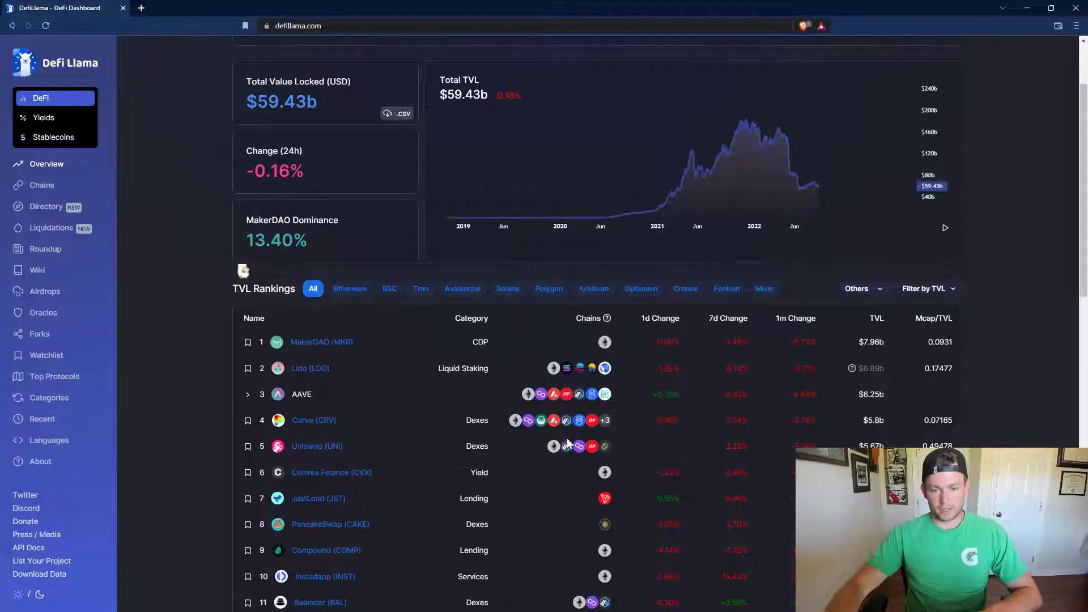
pyautogui.scroll(-1, 568, 443)
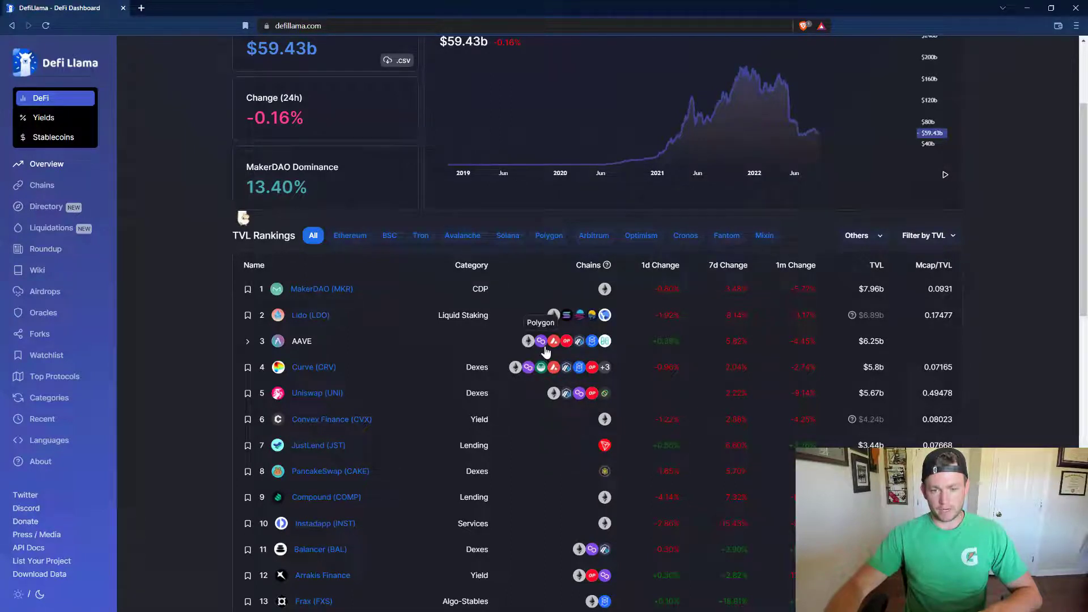
pyautogui.scroll(-1, 549, 414)
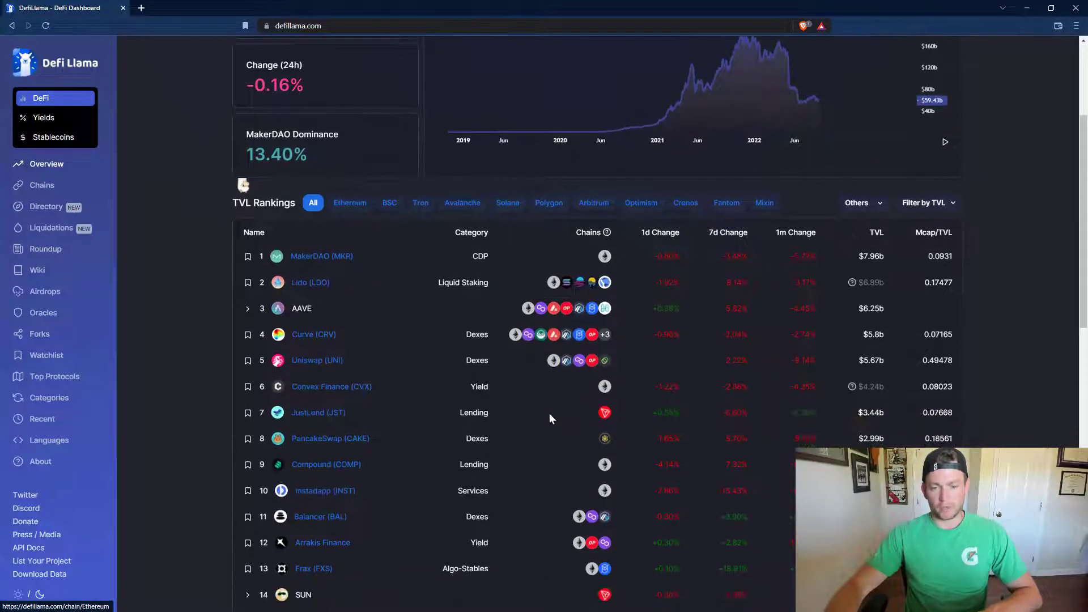
pyautogui.scroll(-1, 549, 419)
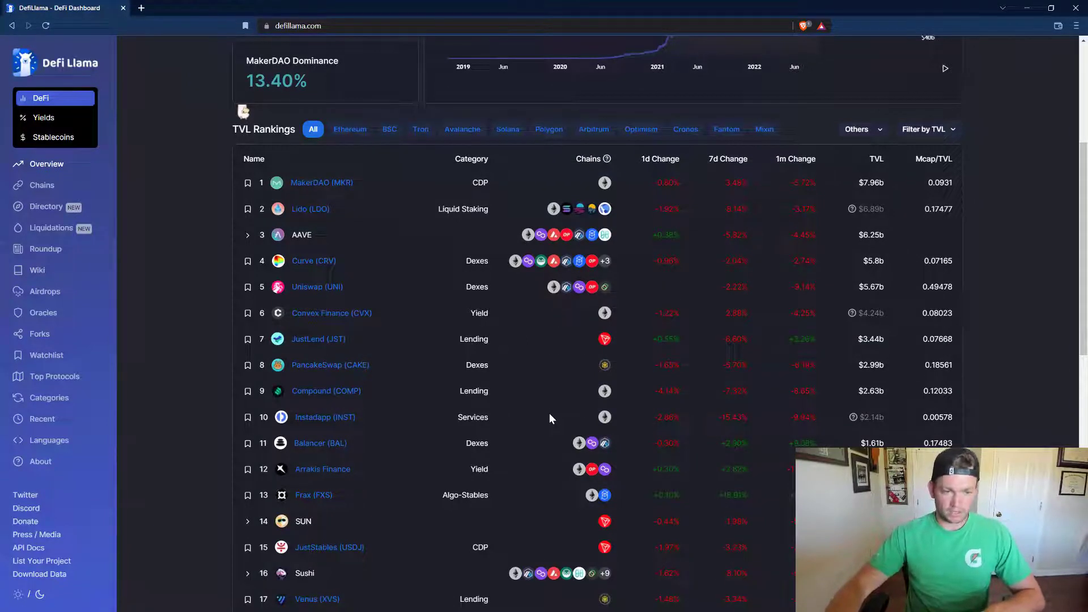
pyautogui.scroll(1, 549, 418)
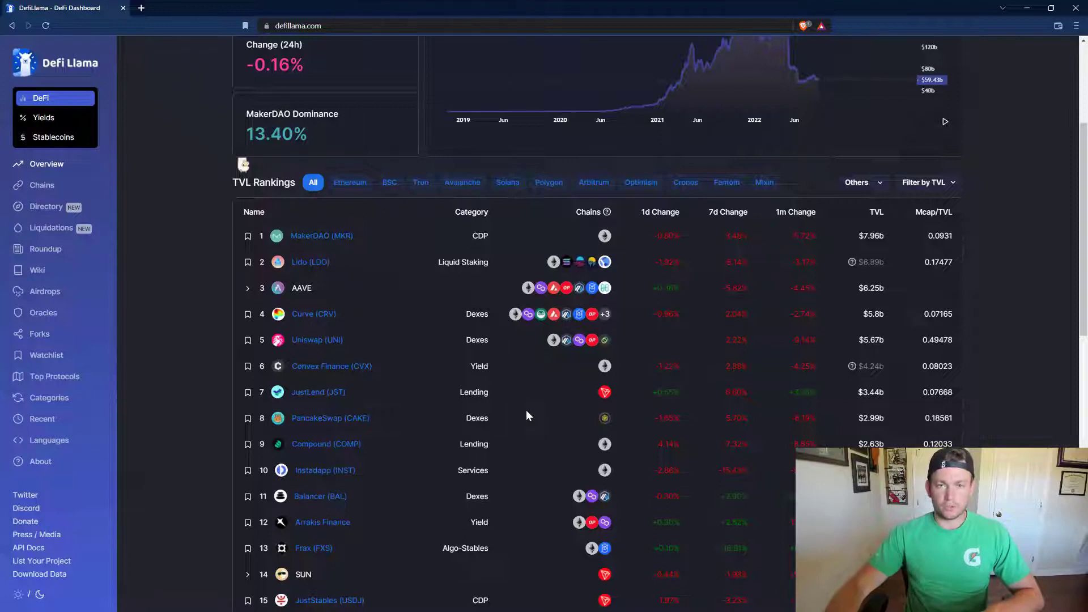
pyautogui.scroll(1, 526, 412)
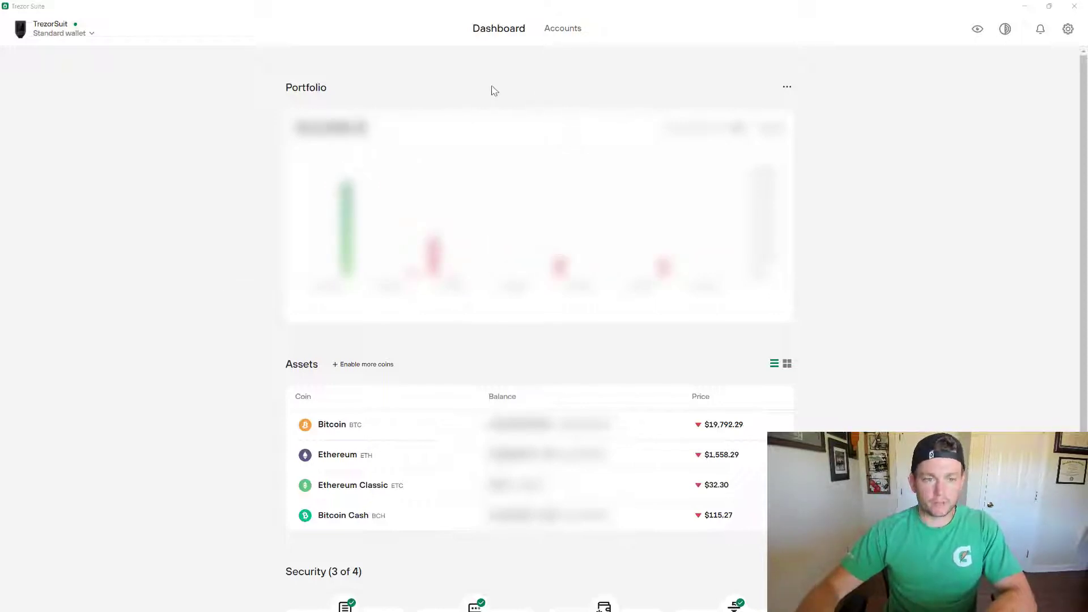
# - Inspect the Bitcoin asset and its second account's chart and transactions, then minimize Trezor Suite
pyautogui.moveTo(388, 187)
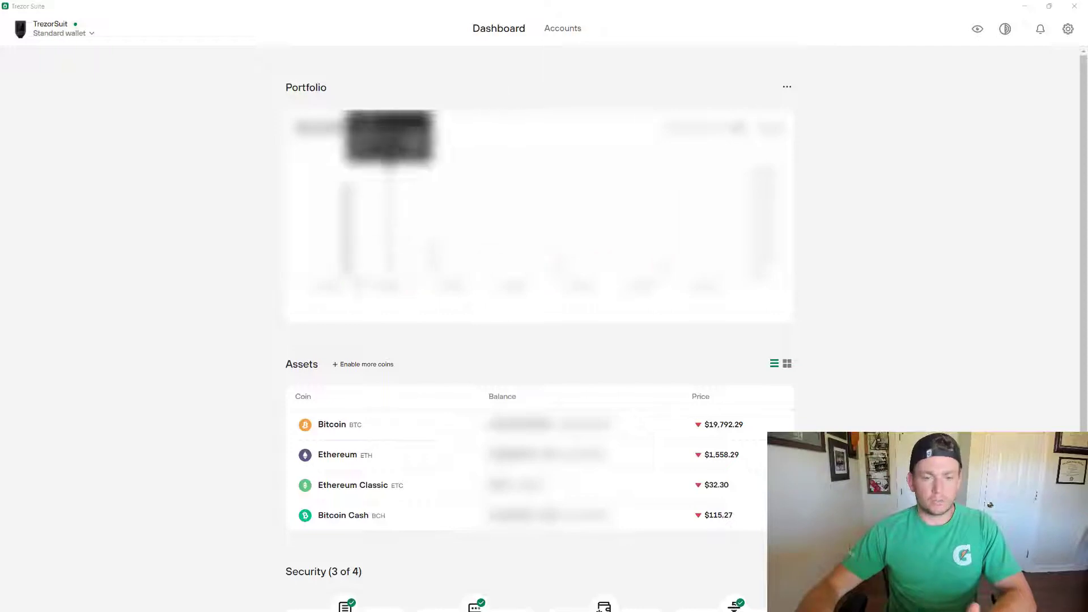
pyautogui.click(334, 428)
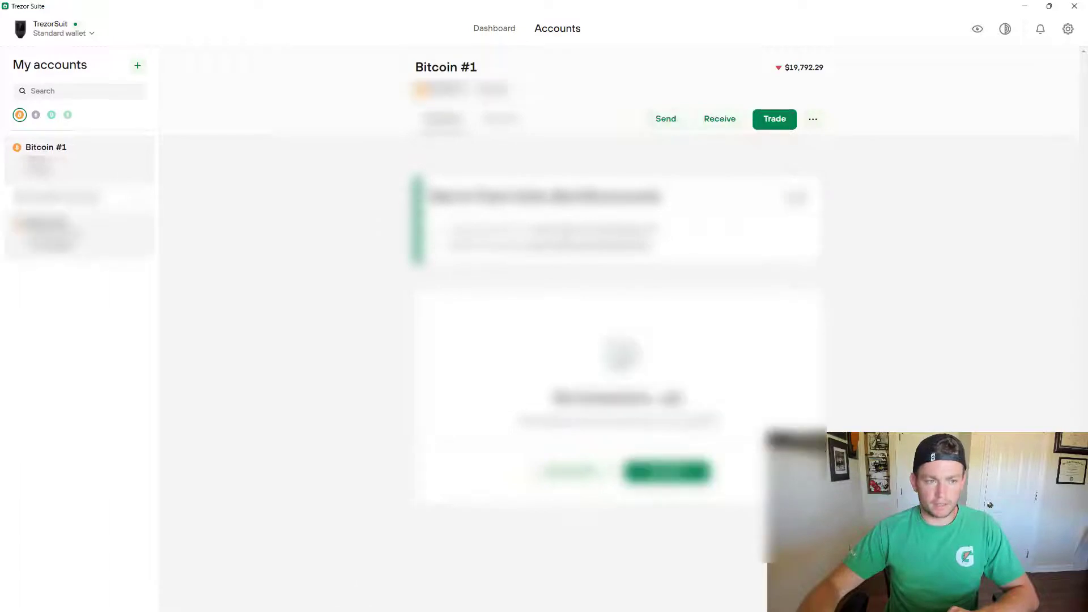
pyautogui.click(85, 232)
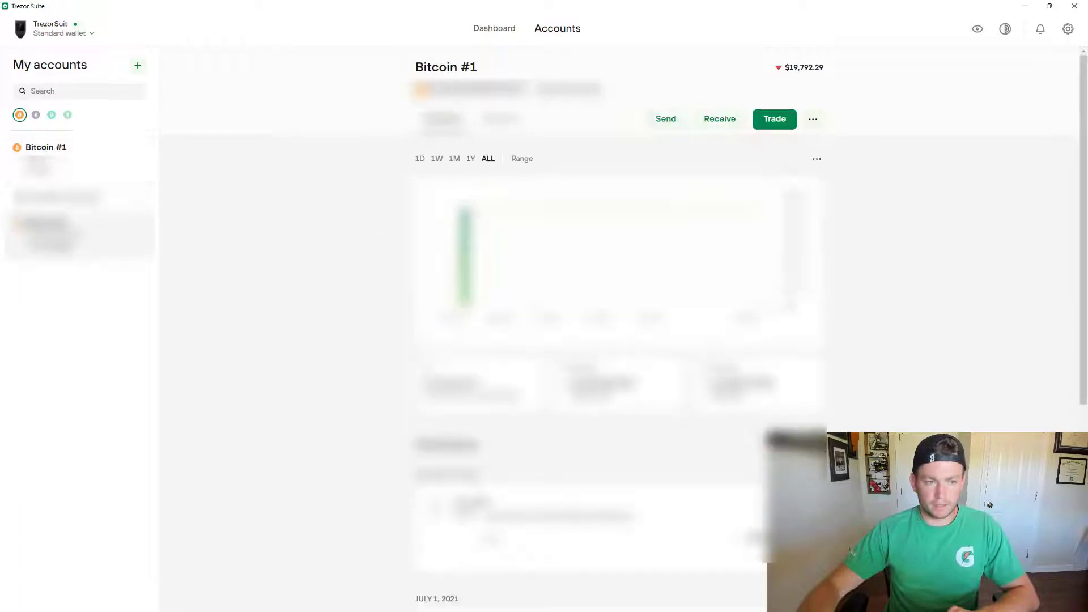
pyautogui.click(1027, 7)
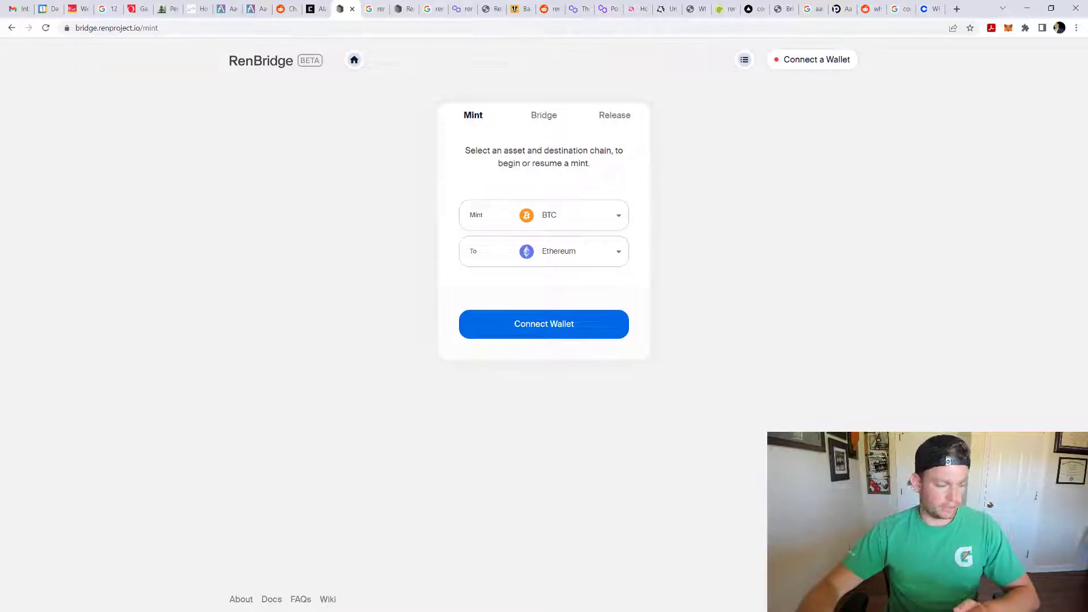
# - Switch to the PowerPoint 'Movement' slide showing the BTC → RenBridge → Uniswap → Aave flow
pyautogui.hotkey('alt', 'Tab')
pyautogui.click(424, 355)
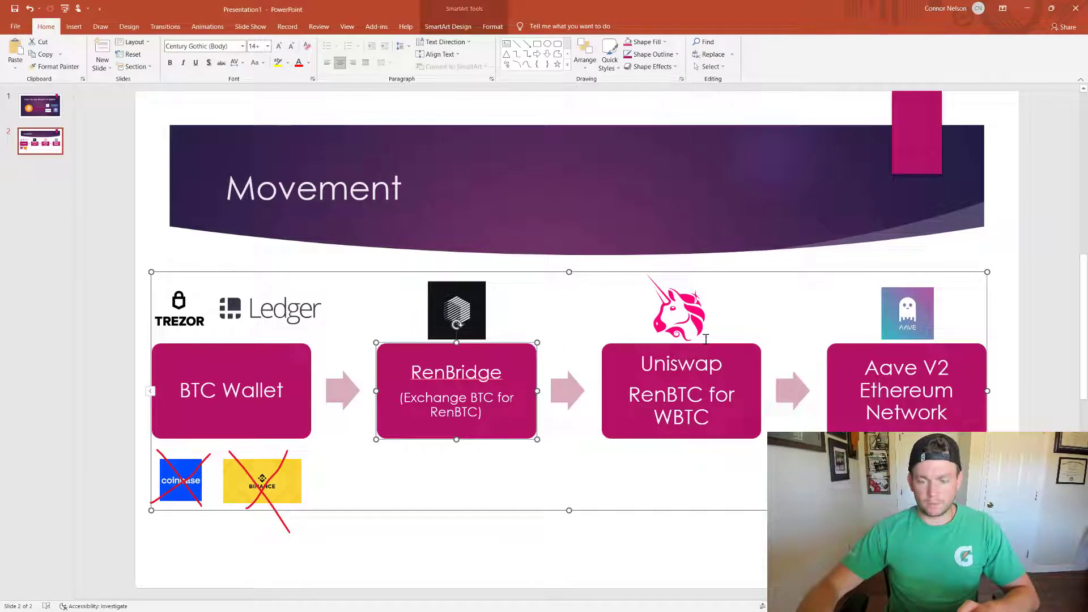
pyautogui.click(670, 363)
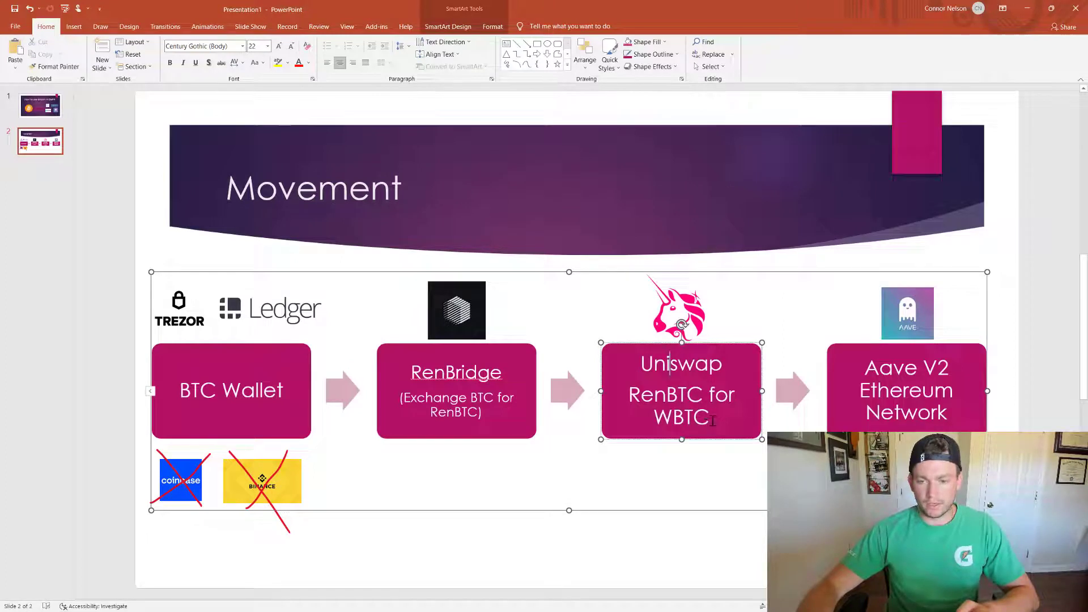
pyautogui.moveTo(713, 420); pyautogui.dragTo(659, 427)
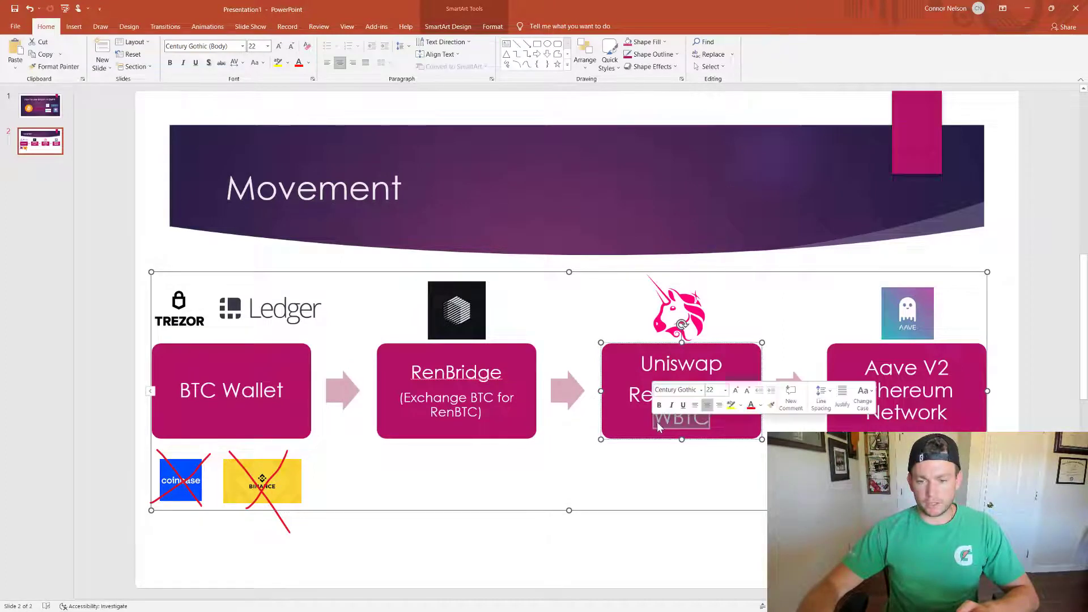
pyautogui.click(658, 422)
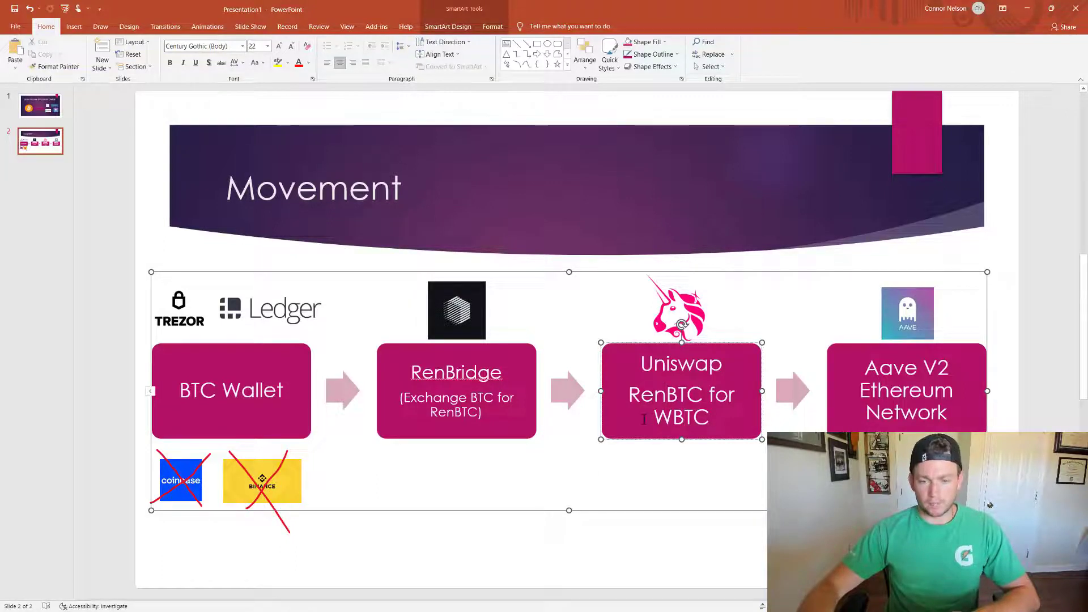
pyautogui.click(286, 402)
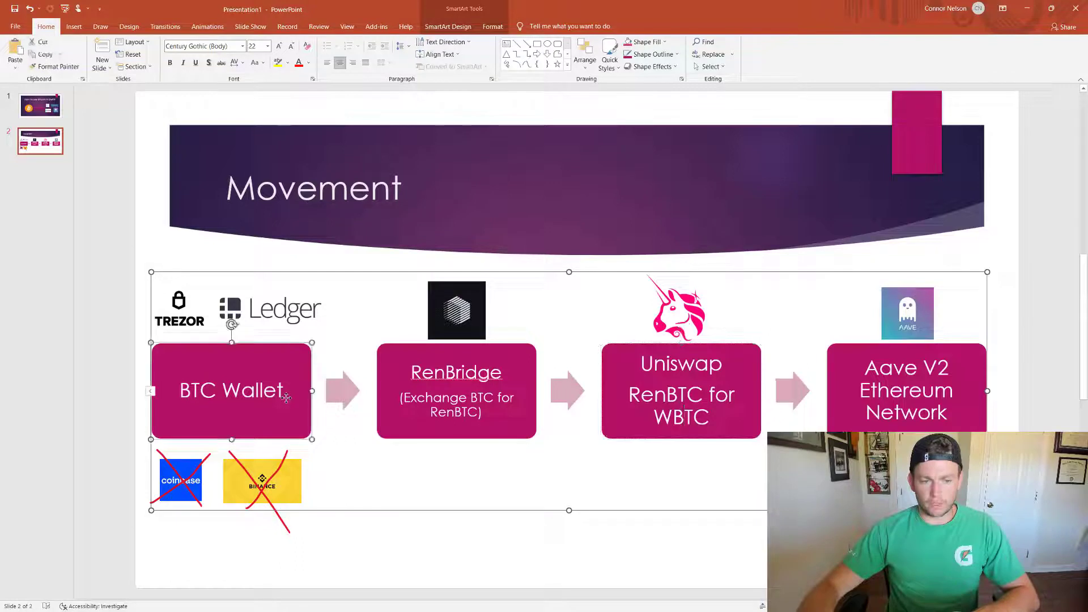
pyautogui.click(512, 386)
pyautogui.click(530, 484)
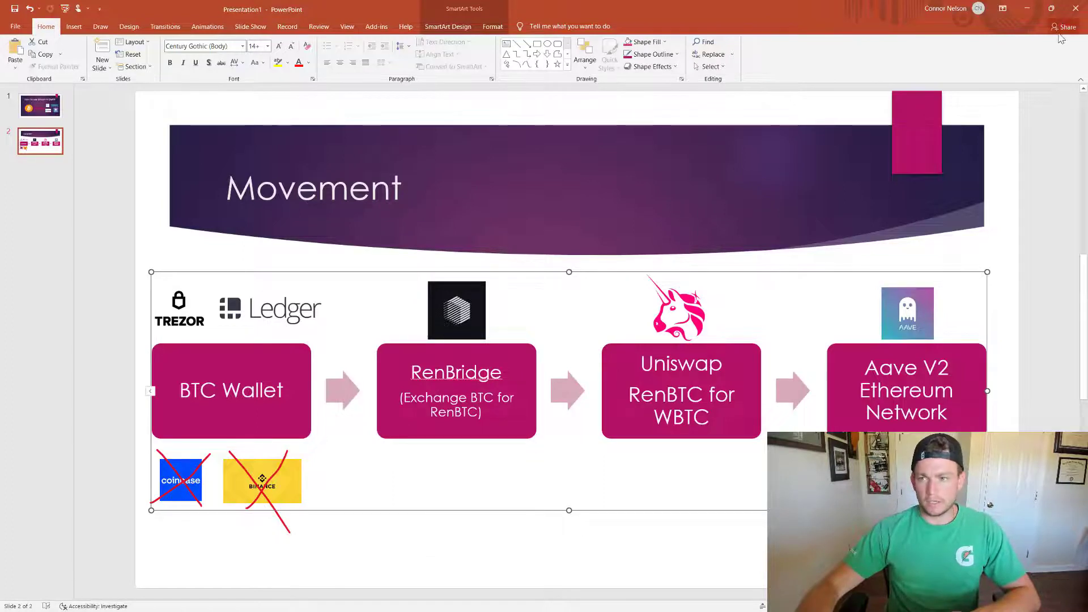
# - Return to RenBridge and connect the MetaMask wallet
pyautogui.click(1037, 16)
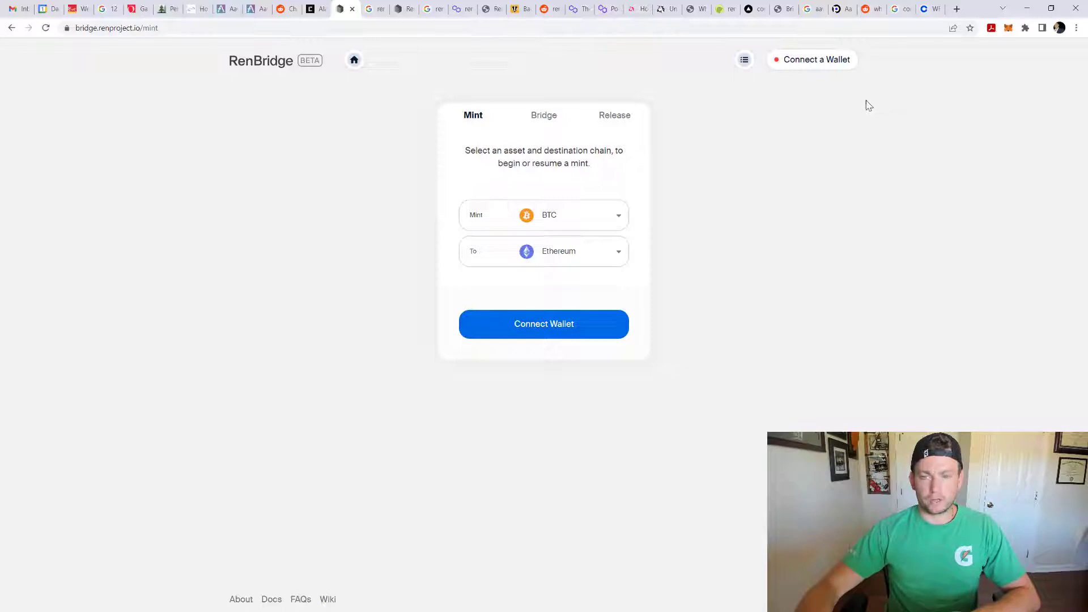
pyautogui.click(807, 62)
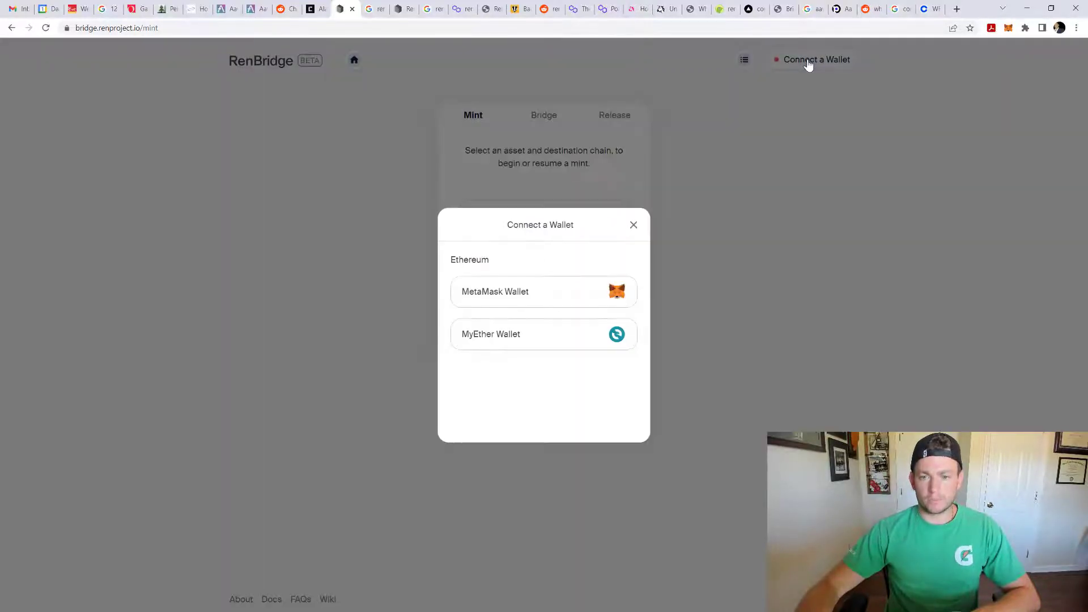
pyautogui.click(565, 291)
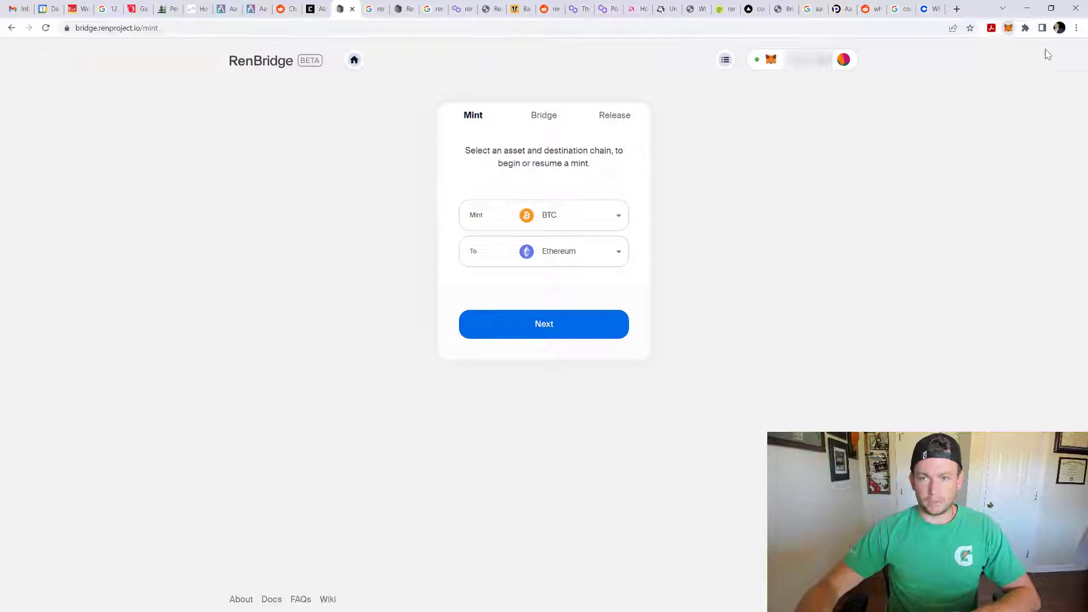
# - Check which network the connected MetaMask wallet is on
pyautogui.click(1009, 27)
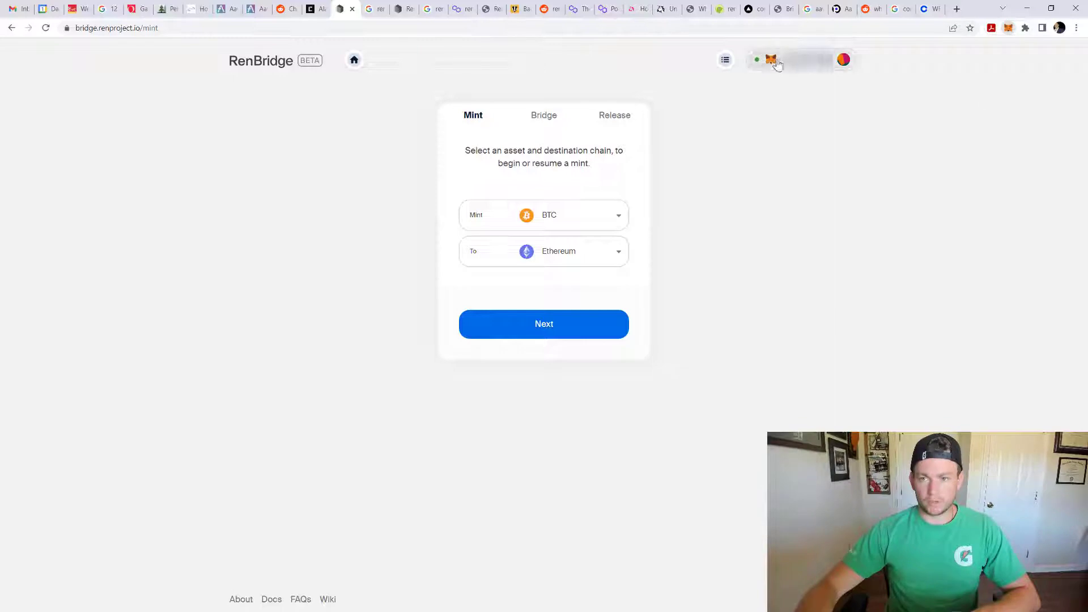
pyautogui.click(1008, 29)
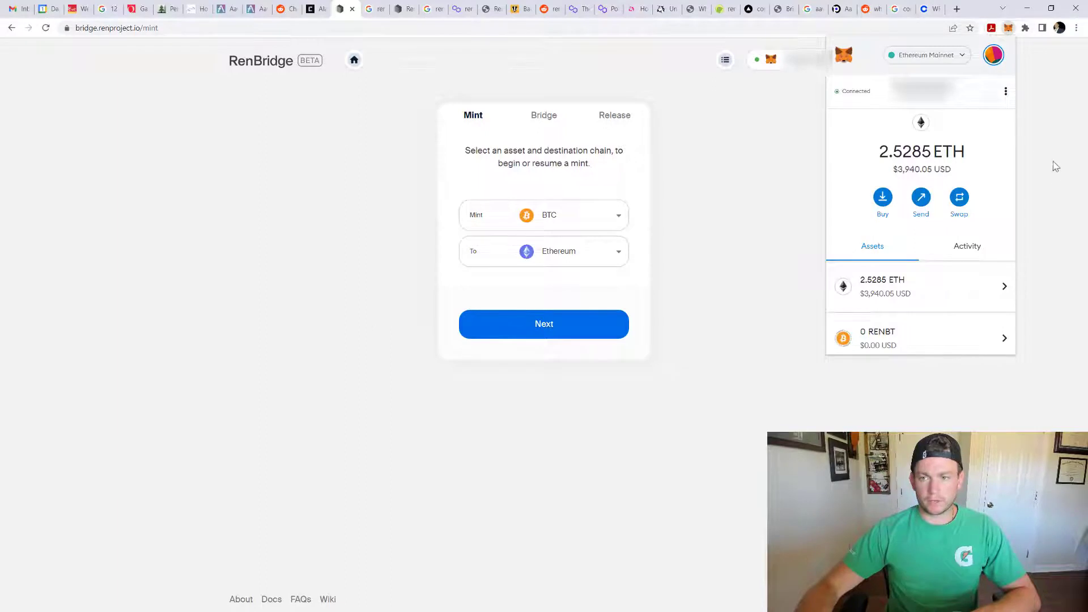
pyautogui.click(942, 58)
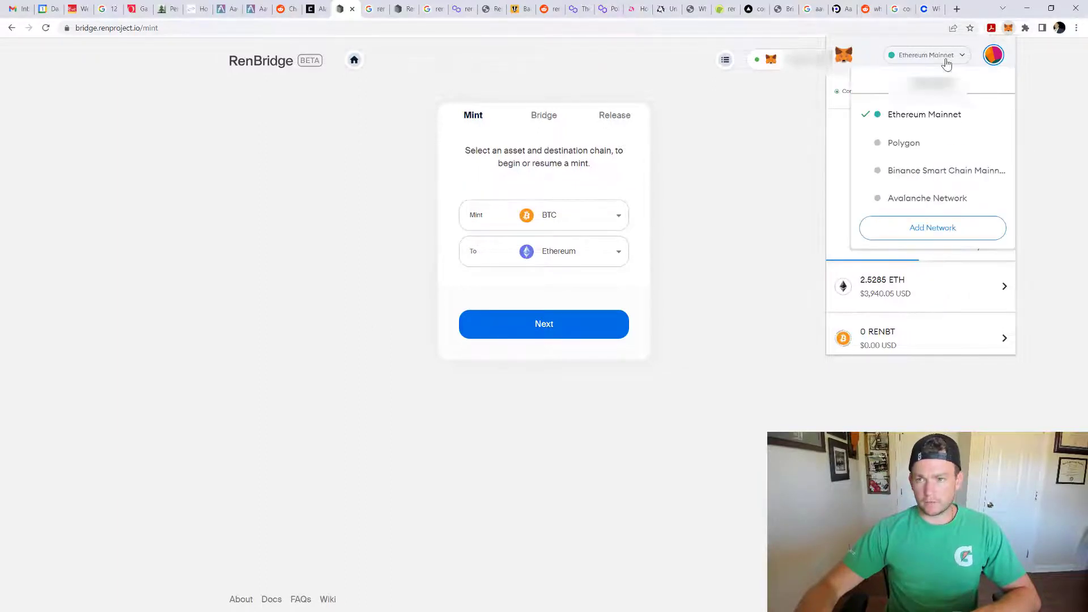
pyautogui.click(746, 124)
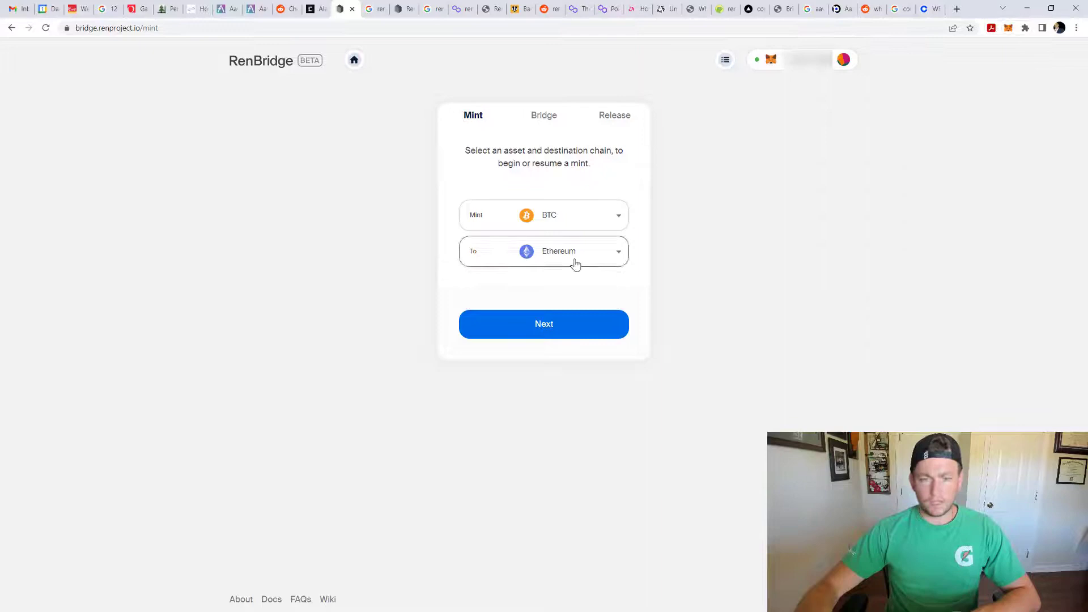
# - Enter 0.1 BTC to receive about 0.09971 renBTC and acknowledge the ETH requirement
pyautogui.click(553, 335)
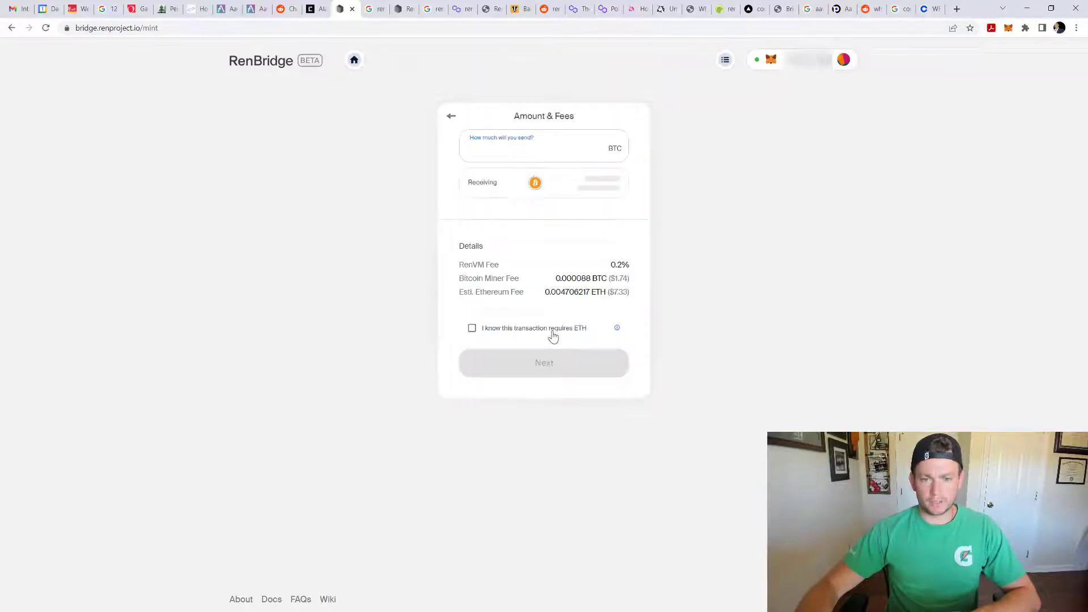
pyautogui.click(532, 157)
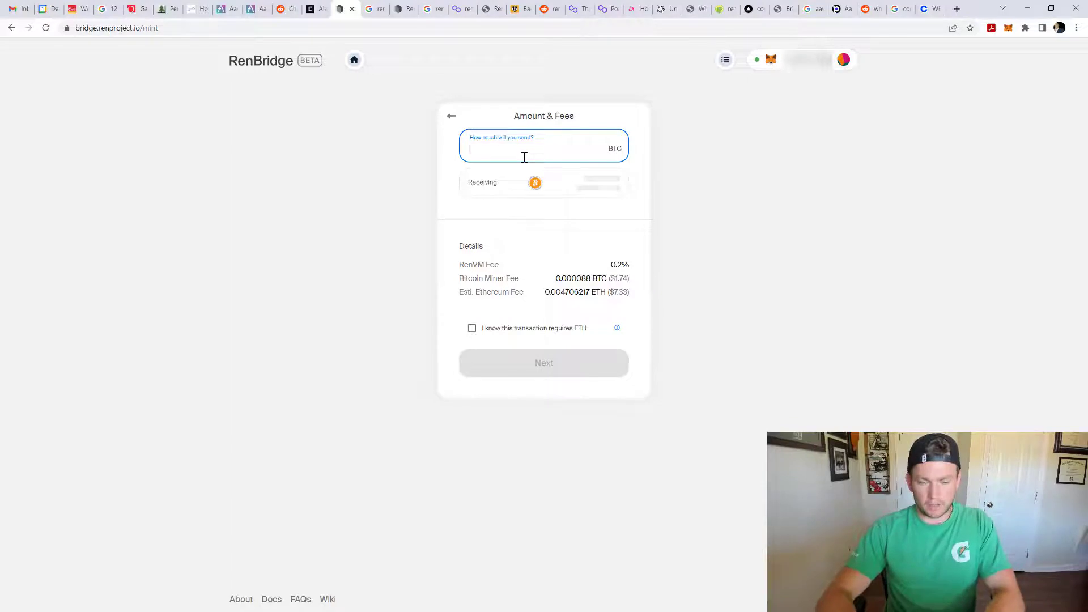
pyautogui.write('0')
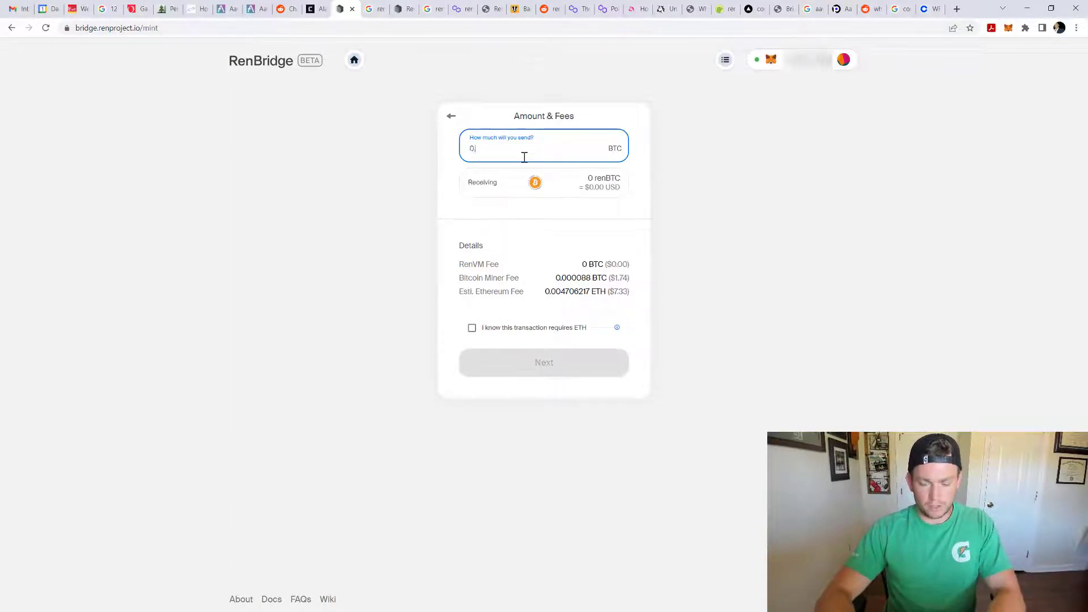
pyautogui.write('.1')
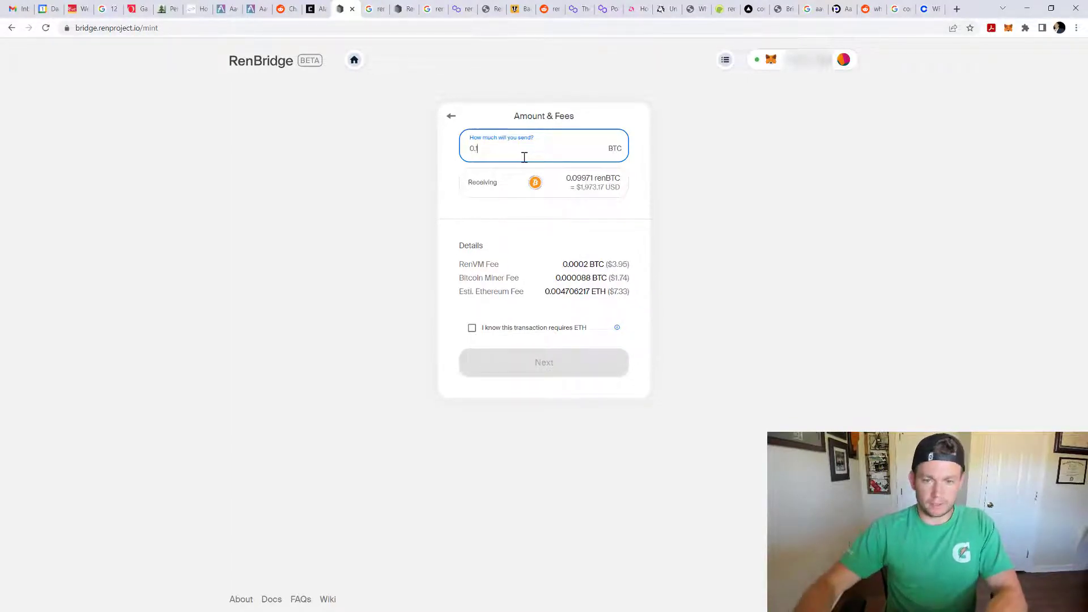
pyautogui.click(679, 236)
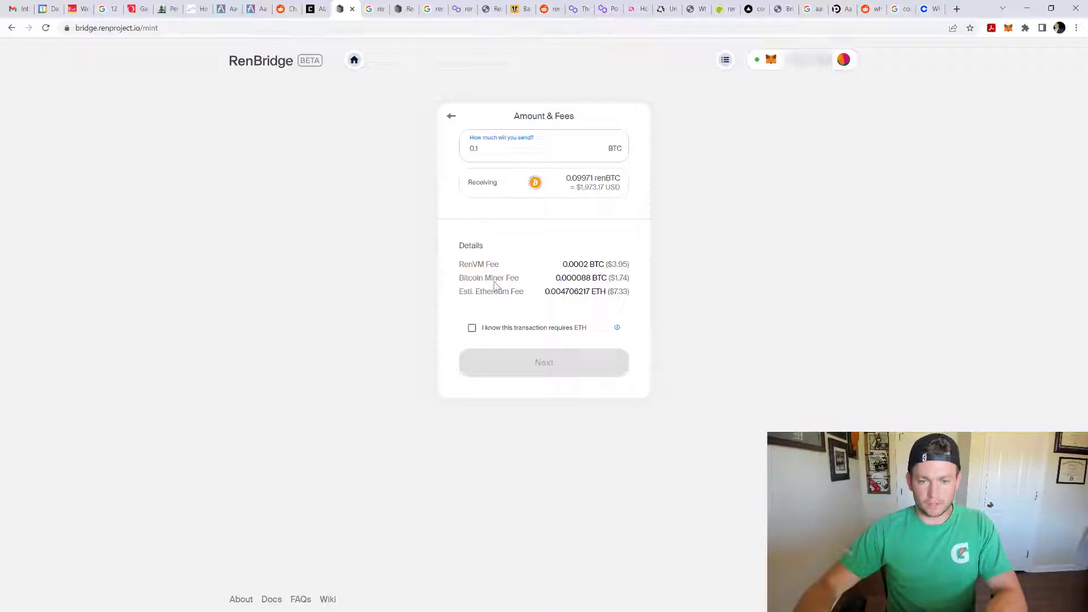
pyautogui.click(472, 329)
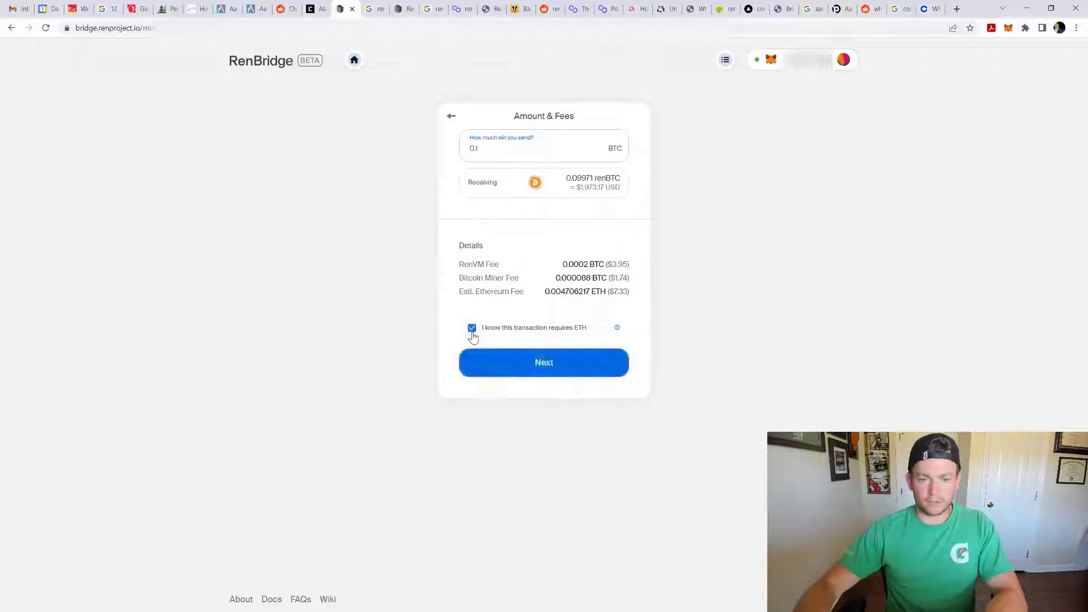
# - Generate and copy the BTC gateway deposit address, then switch to Trezor Suite's Bitcoin #1 account
pyautogui.click(538, 369)
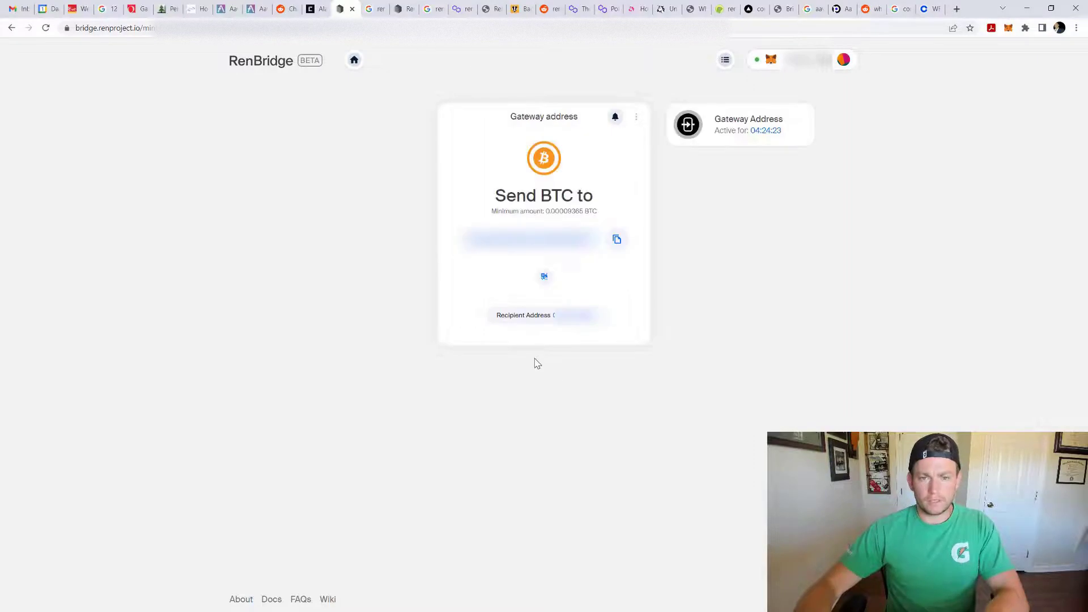
pyautogui.click(616, 240)
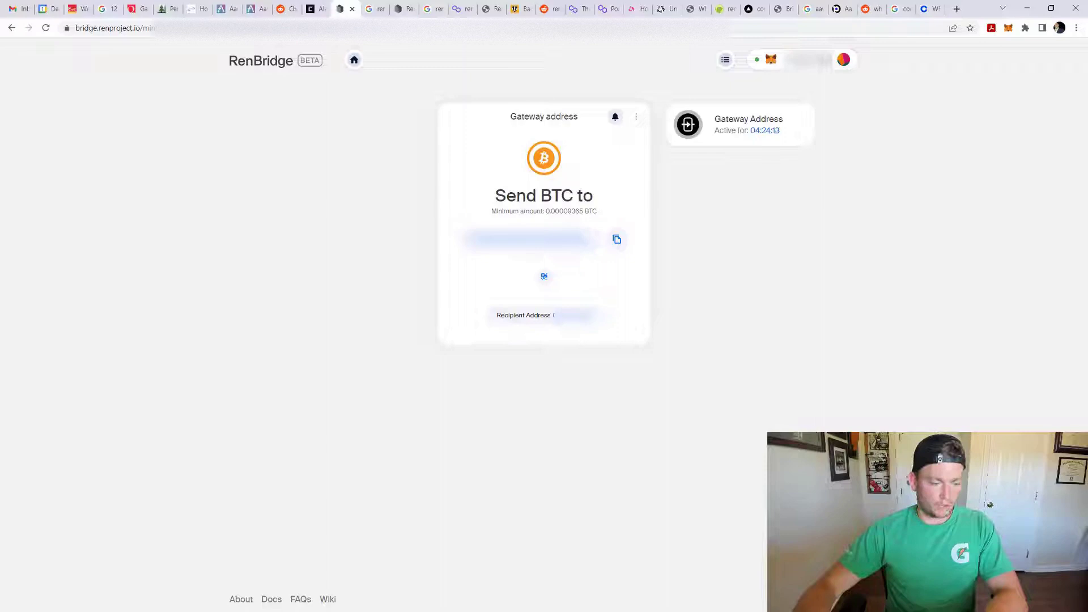
pyautogui.hotkey('alt', 'Tab')
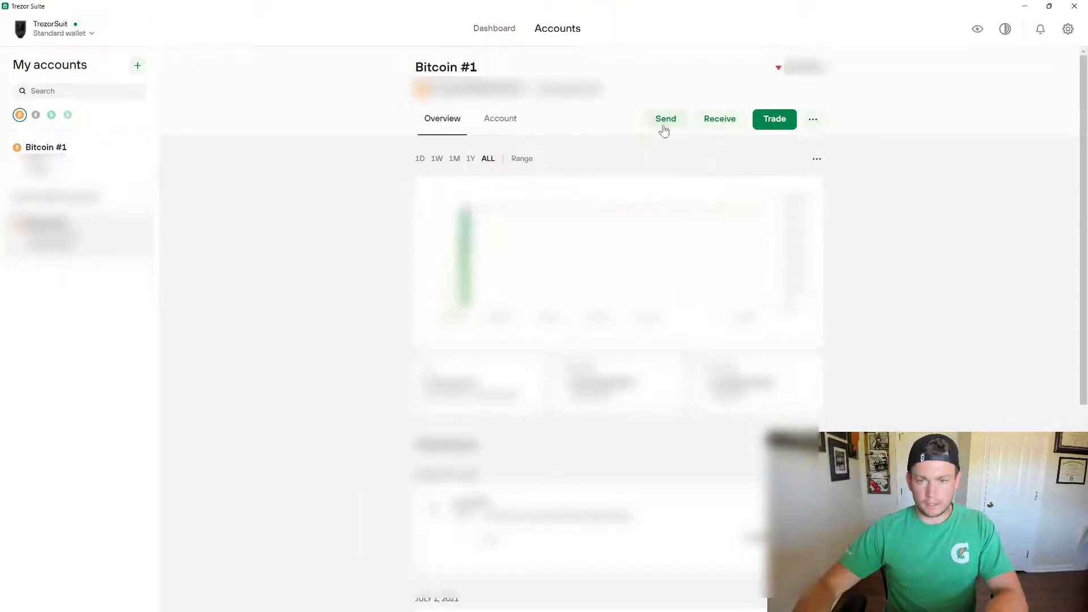
# - Fill in a 0.1 BTC payment from Bitcoin #1 to the pasted gateway address
pyautogui.click(664, 131)
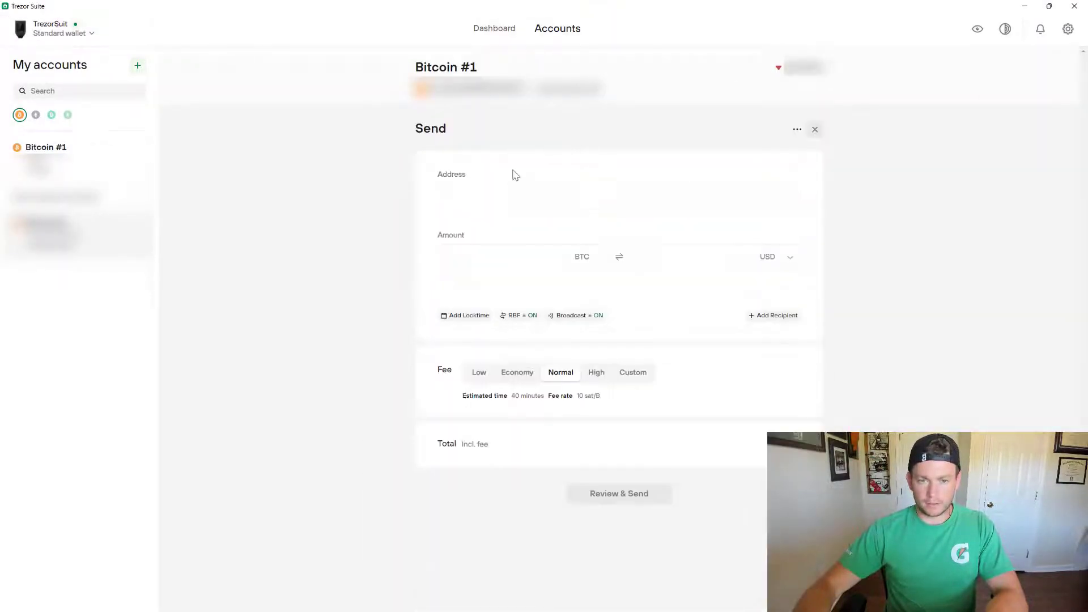
pyautogui.click(488, 199)
pyautogui.hotkey('ctrl', 'v')
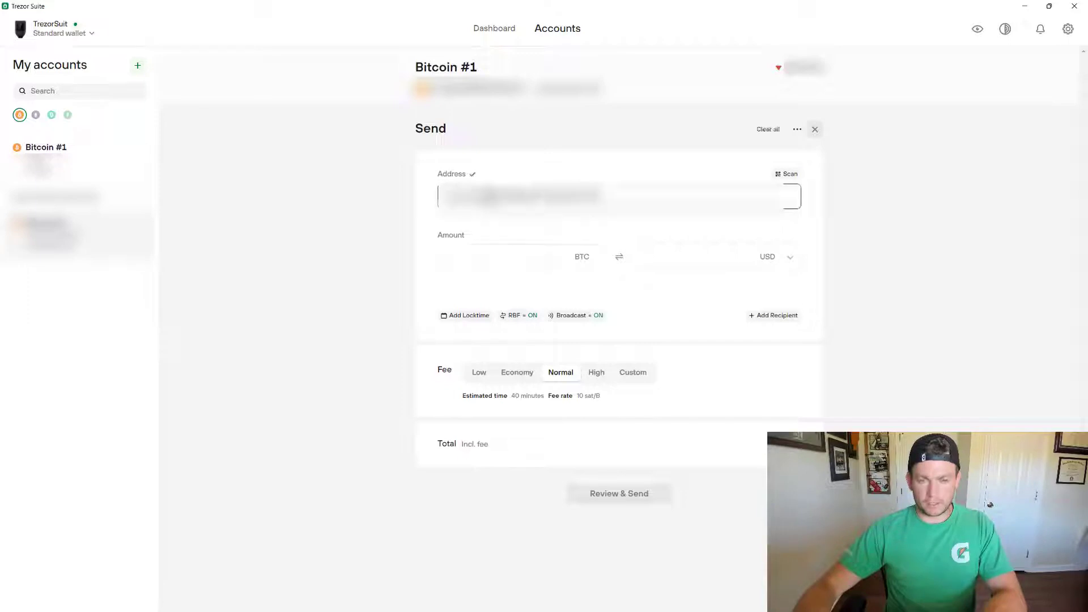
pyautogui.click(525, 251)
pyautogui.write('0')
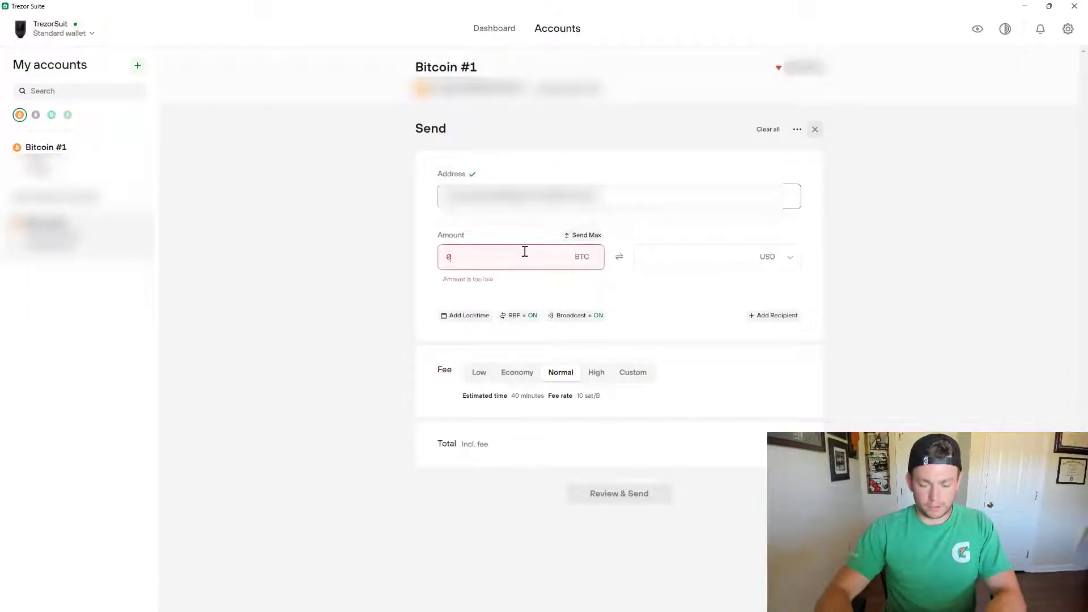
pyautogui.write('.1')
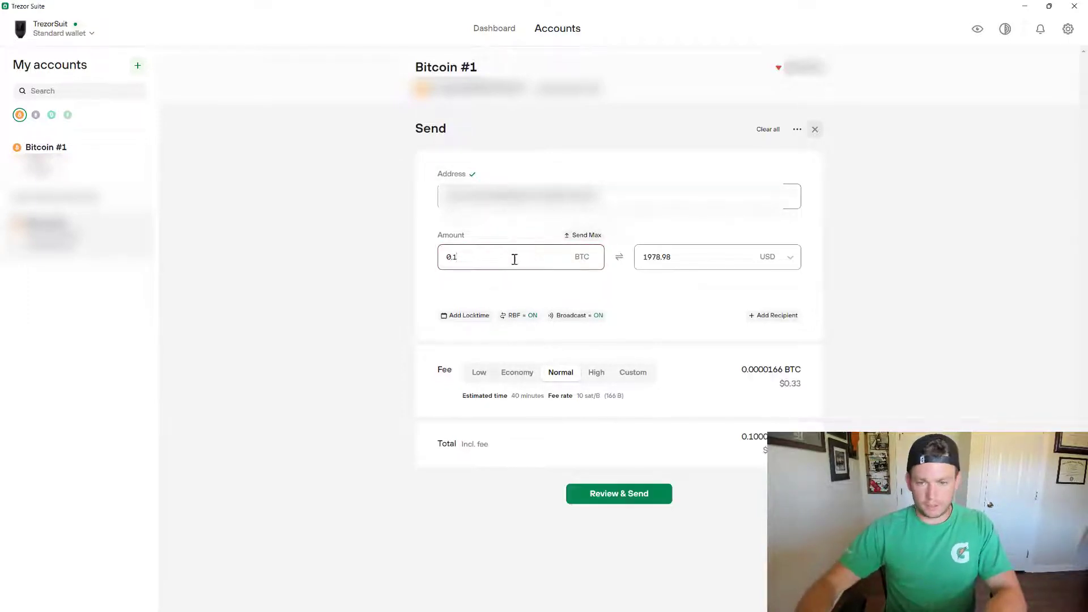
pyautogui.click(682, 266)
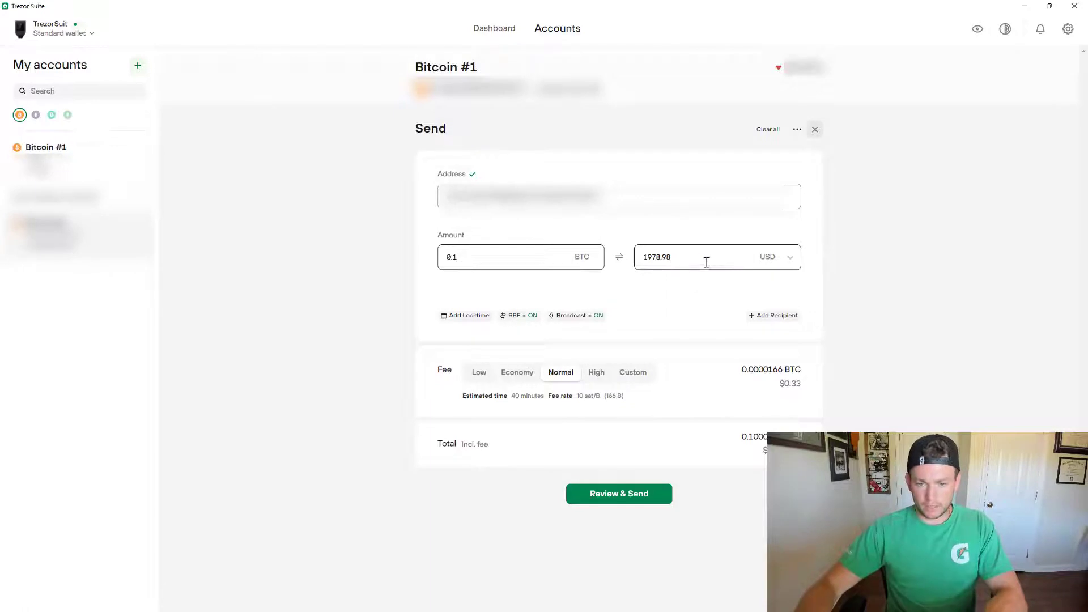
# - Review and broadcast the 0.1 BTC payment, then minimize Trezor Suite
pyautogui.click(628, 498)
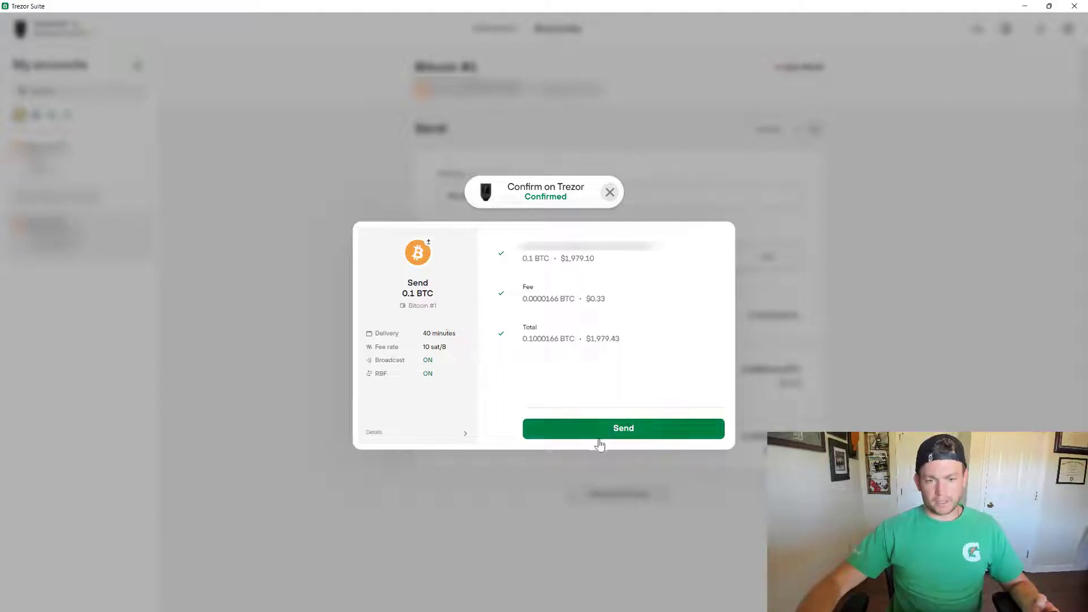
pyautogui.click(600, 437)
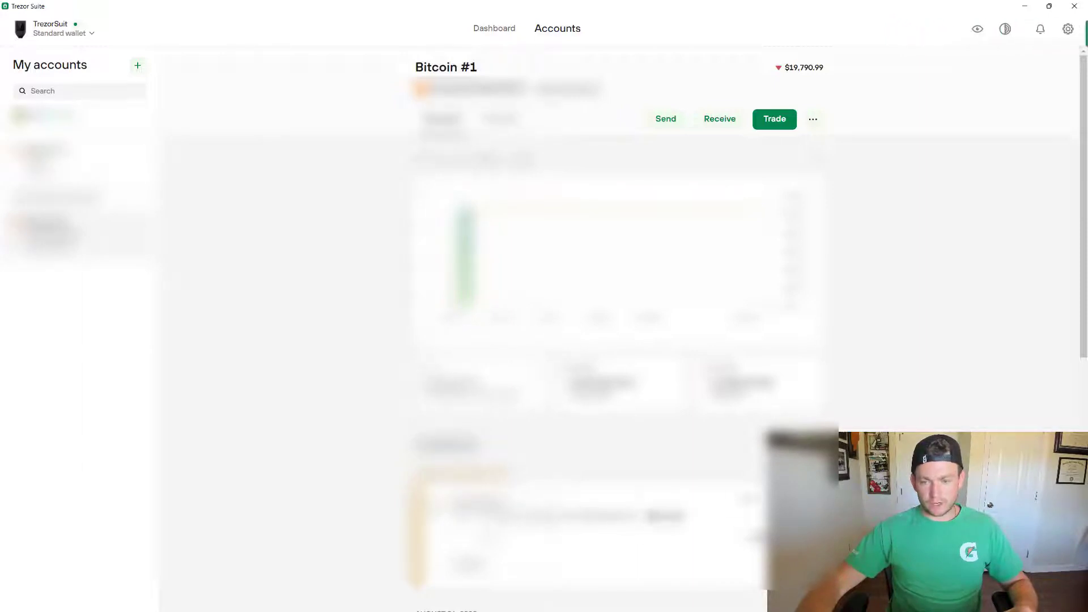
pyautogui.click(1024, 6)
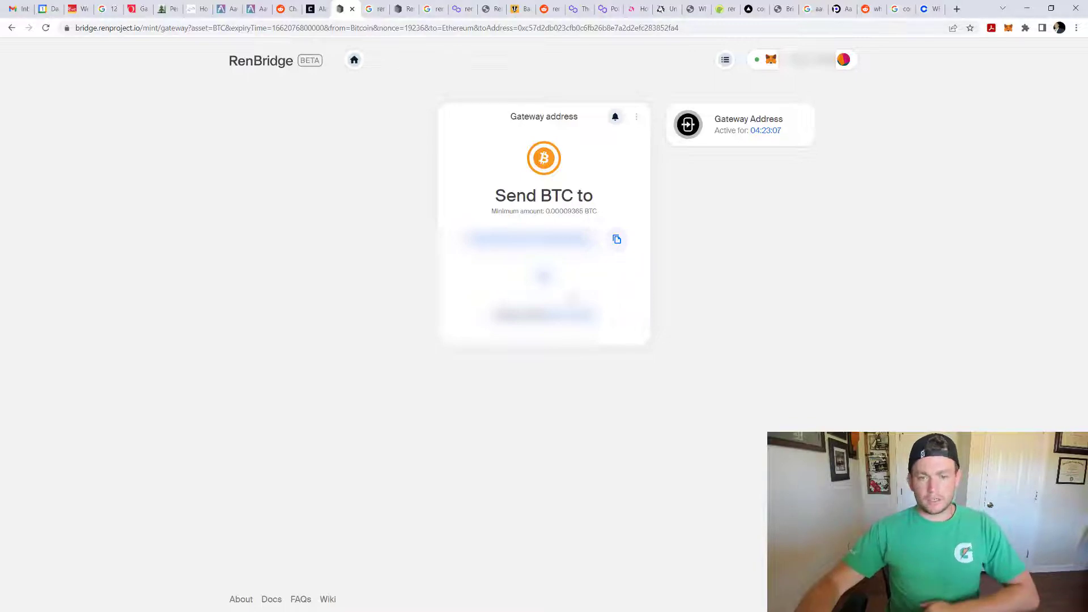
# - Copy the gateway deposit address again while it awaits the BTC deposit
pyautogui.click(615, 240)
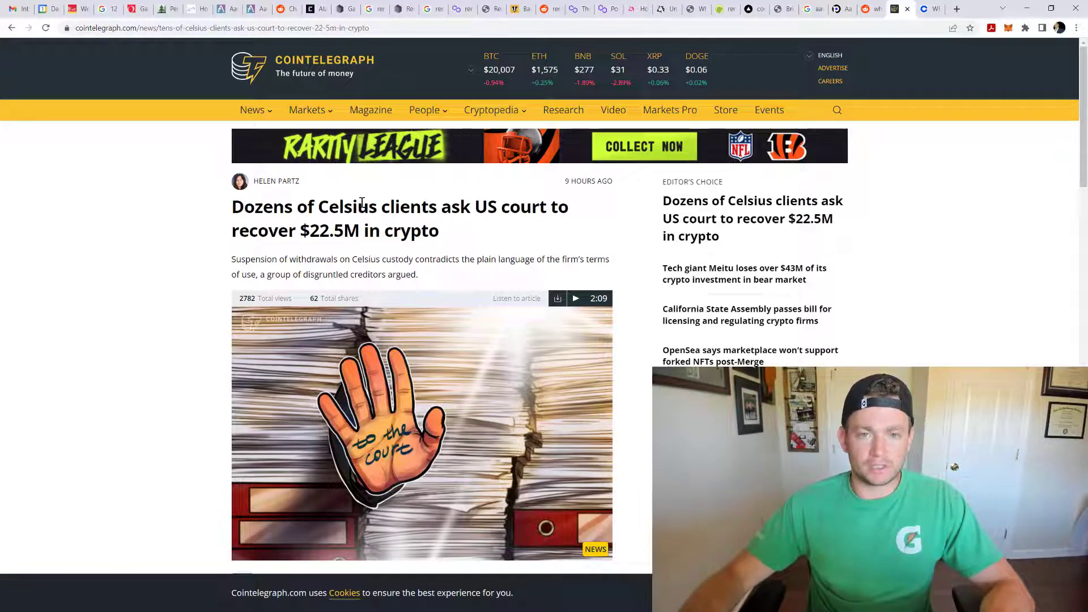
pyautogui.moveTo(358, 205); pyautogui.dragTo(375, 212)
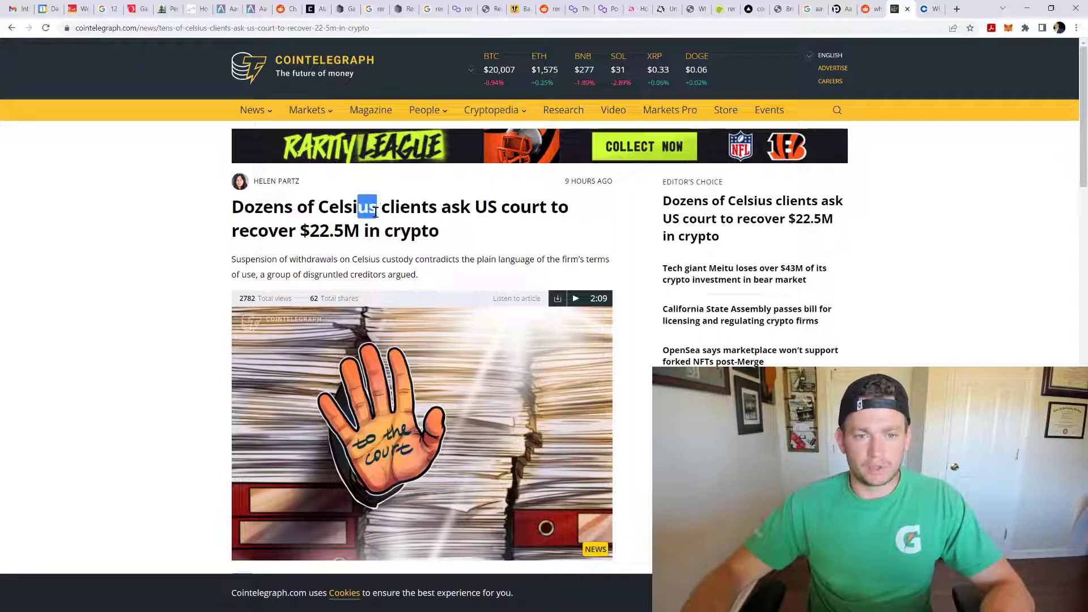
pyautogui.click(375, 213)
pyautogui.scroll(-2, 375, 214)
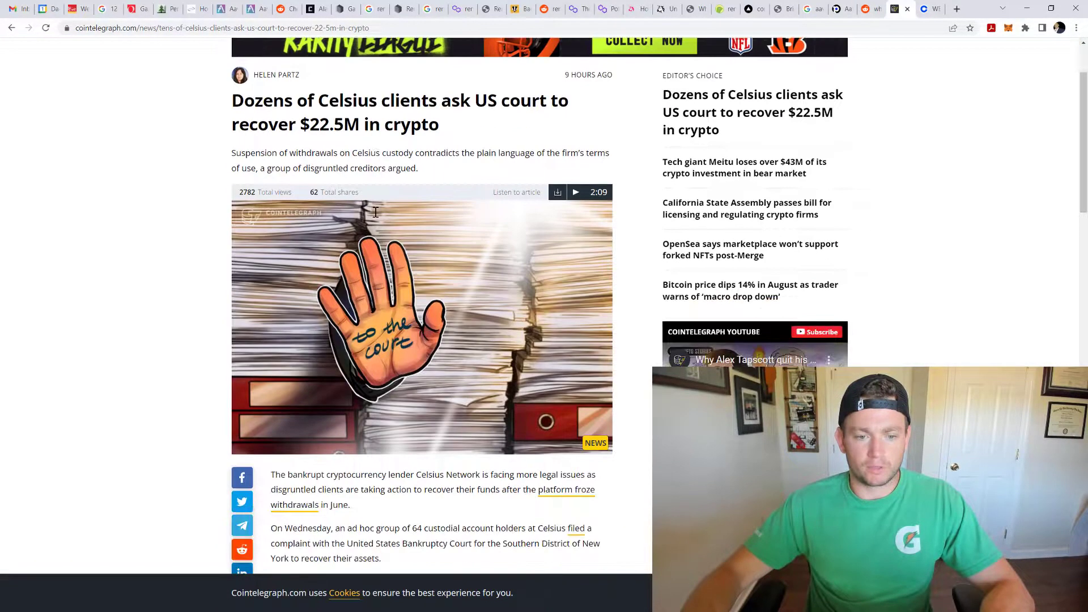
pyautogui.scroll(-3, 375, 215)
pyautogui.scroll(-2, 375, 216)
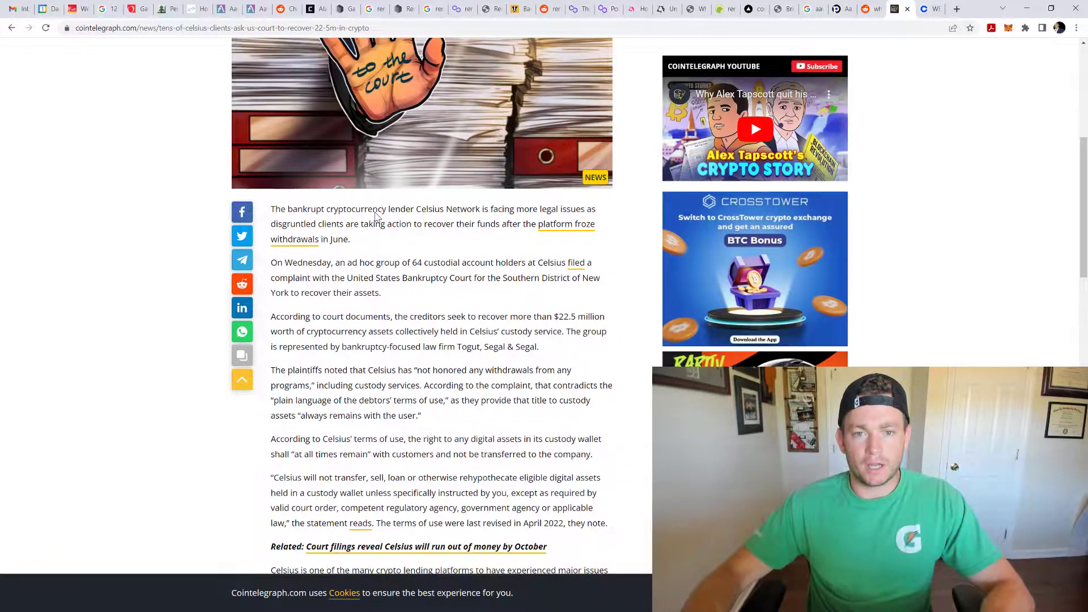
pyautogui.scroll(-3, 375, 214)
pyautogui.scroll(12, 375, 213)
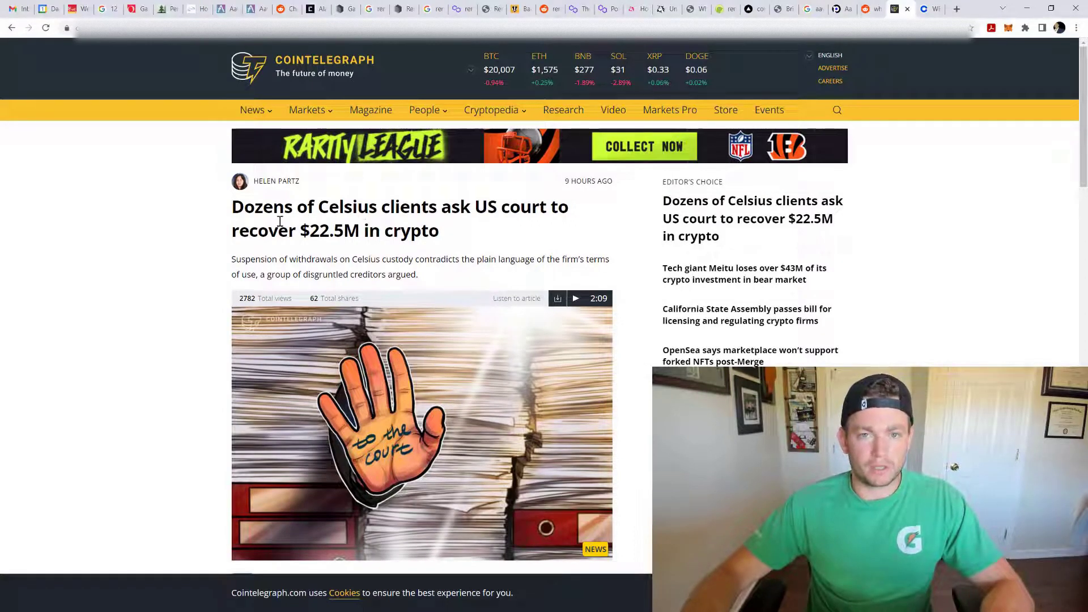
pyautogui.moveTo(269, 206); pyautogui.dragTo(461, 231)
pyautogui.click(453, 237)
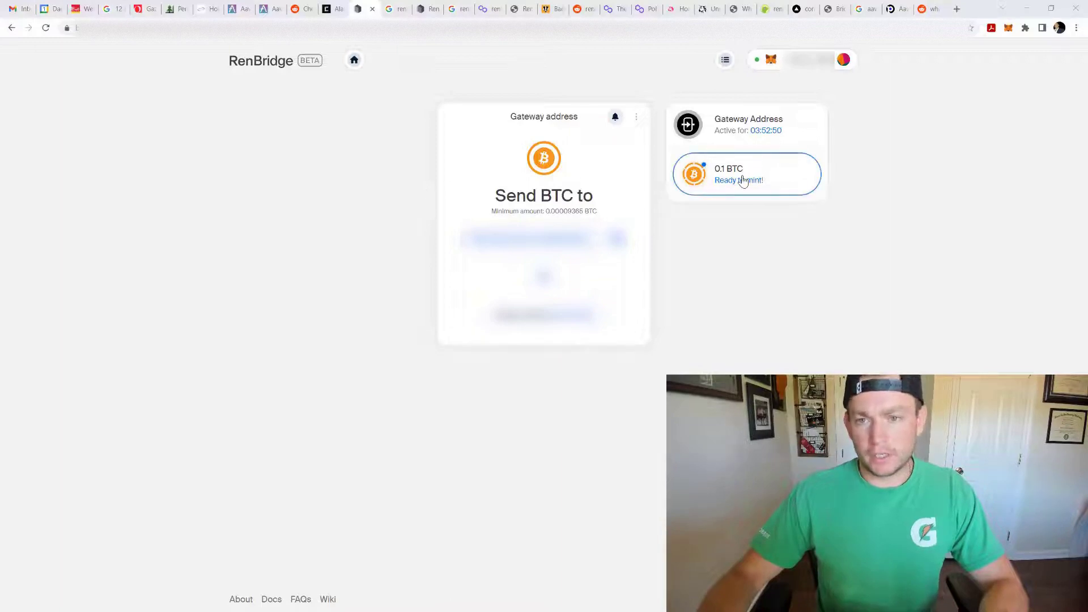
# - Open the '0.1 BTC Ready to mint!' deposit card
pyautogui.click(726, 185)
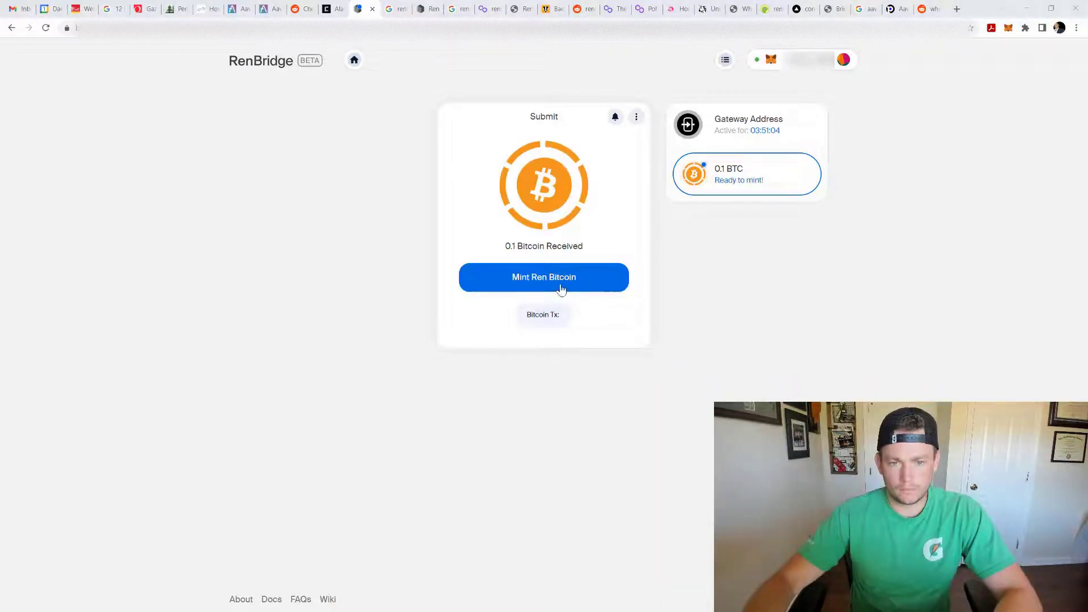
# - Mint renBTC from the 0.1 BTC deposit, confirming in MetaMask and signing with the Trezor device
pyautogui.click(522, 288)
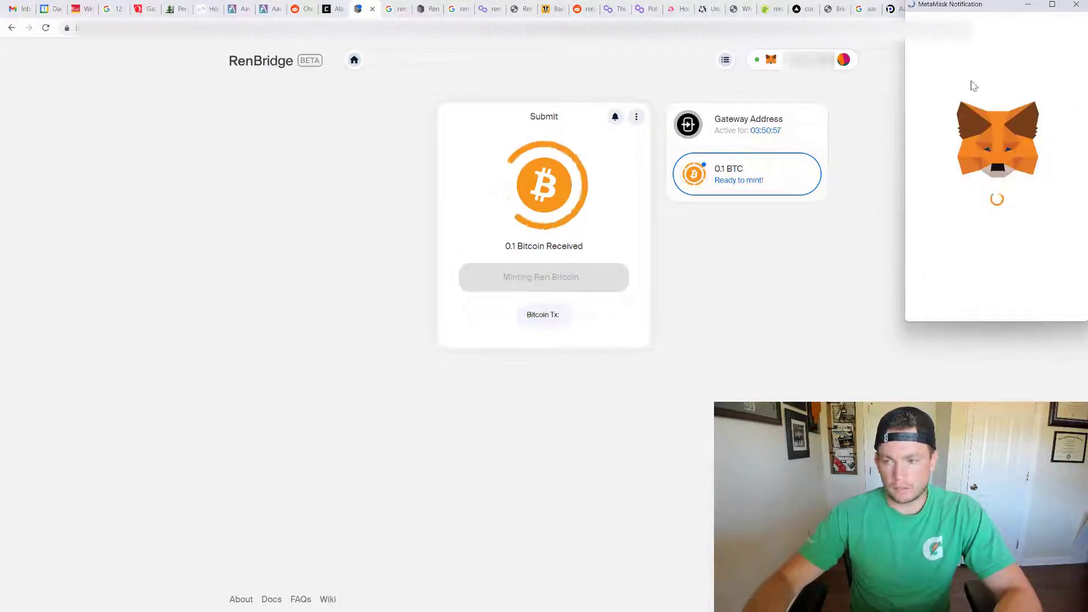
pyautogui.moveTo(975, 11); pyautogui.dragTo(937, 31)
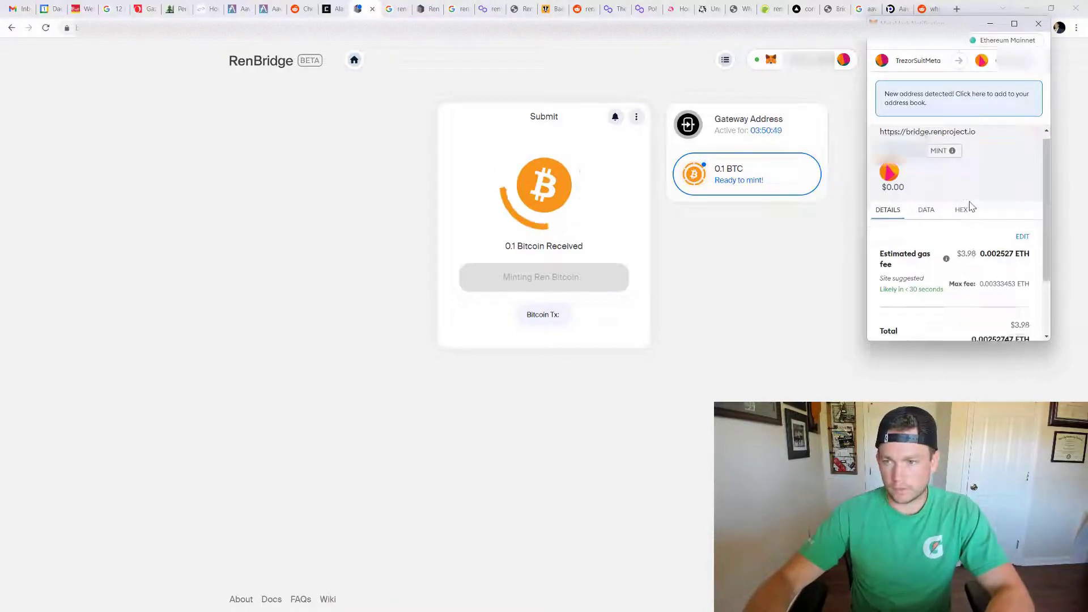
pyautogui.scroll(-3, 967, 211)
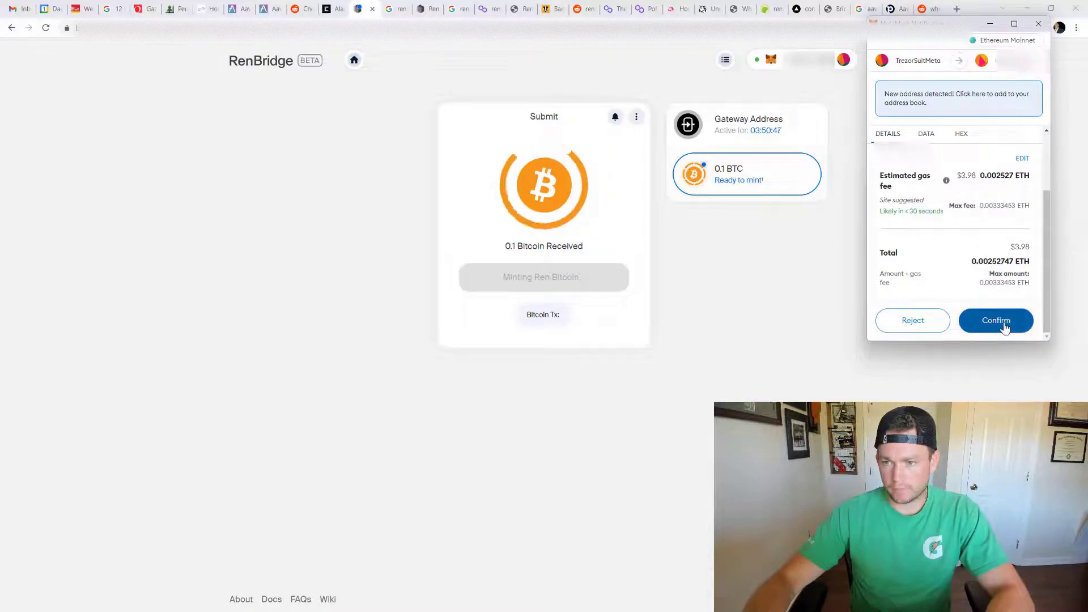
pyautogui.click(1005, 327)
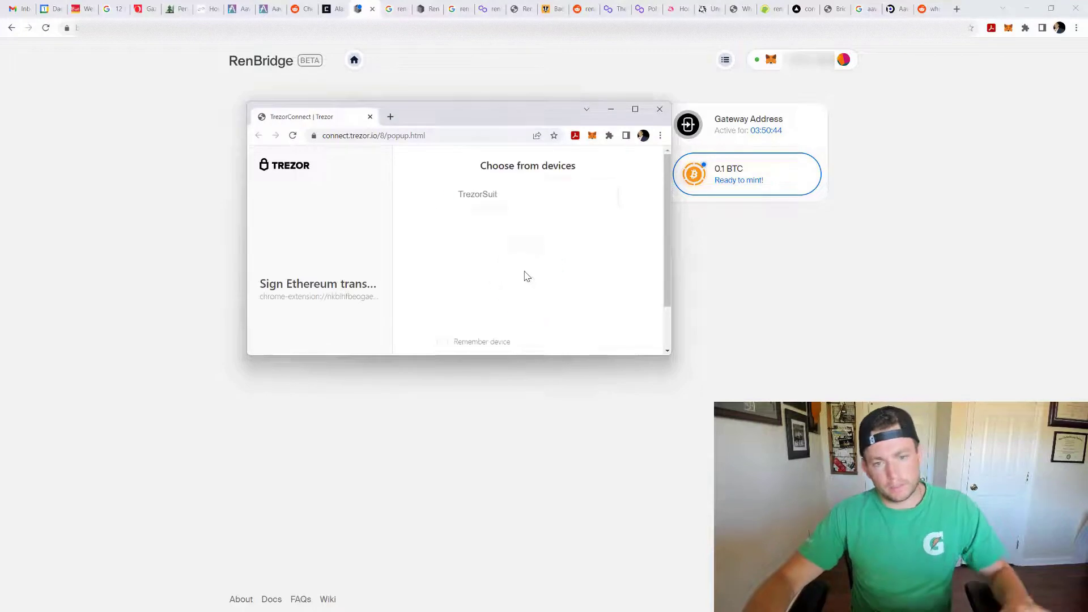
pyautogui.click(522, 203)
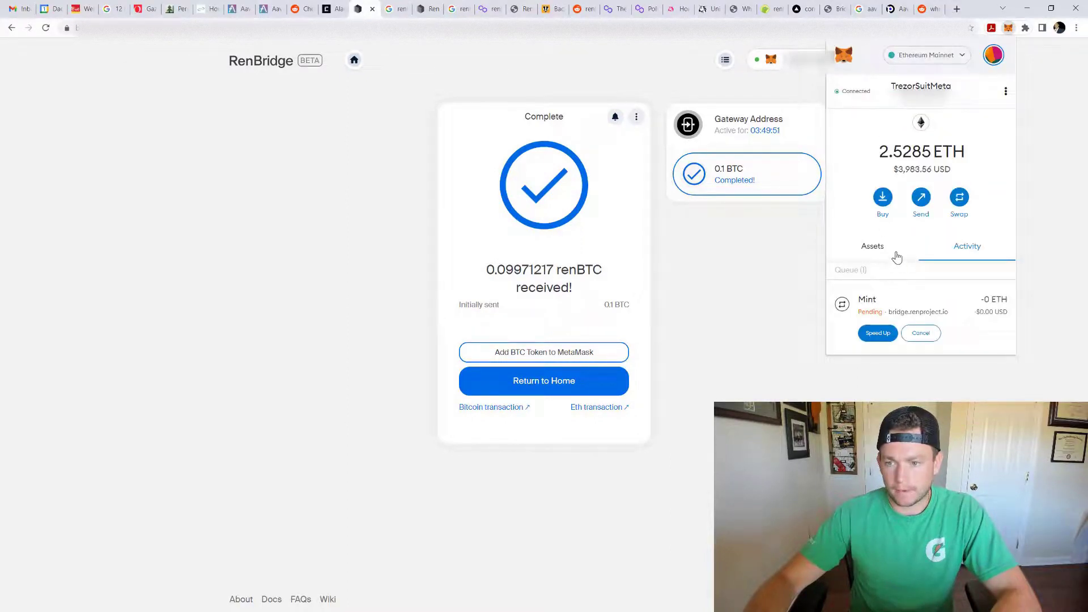
# - Look over the wallet's token balances in MetaMask's asset list
pyautogui.click(873, 248)
pyautogui.scroll(-1, 908, 290)
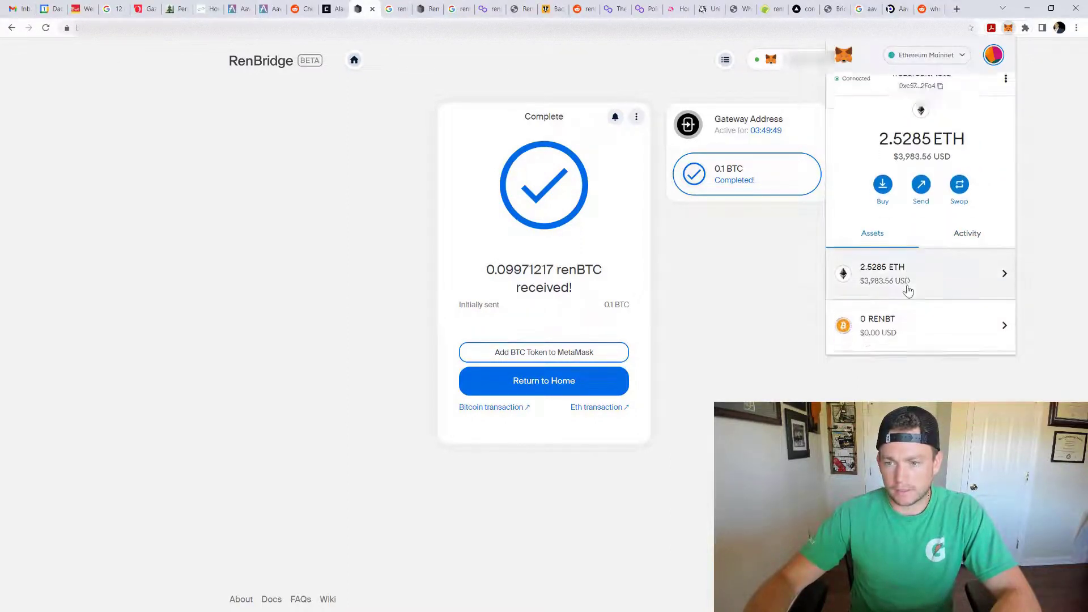
pyautogui.scroll(-3, 908, 290)
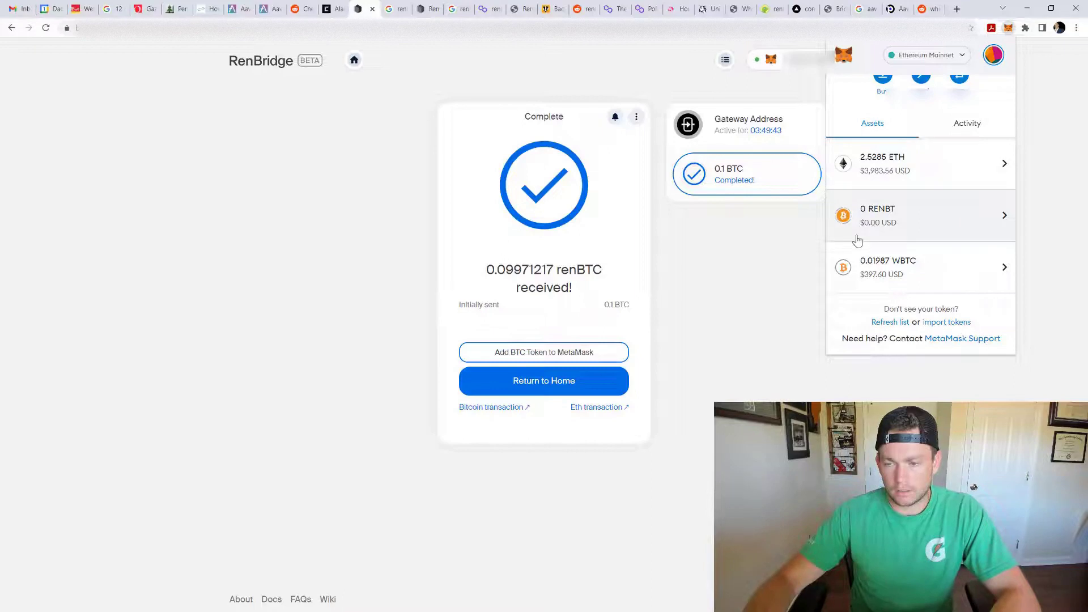
pyautogui.scroll(3, 857, 240)
pyautogui.click(814, 262)
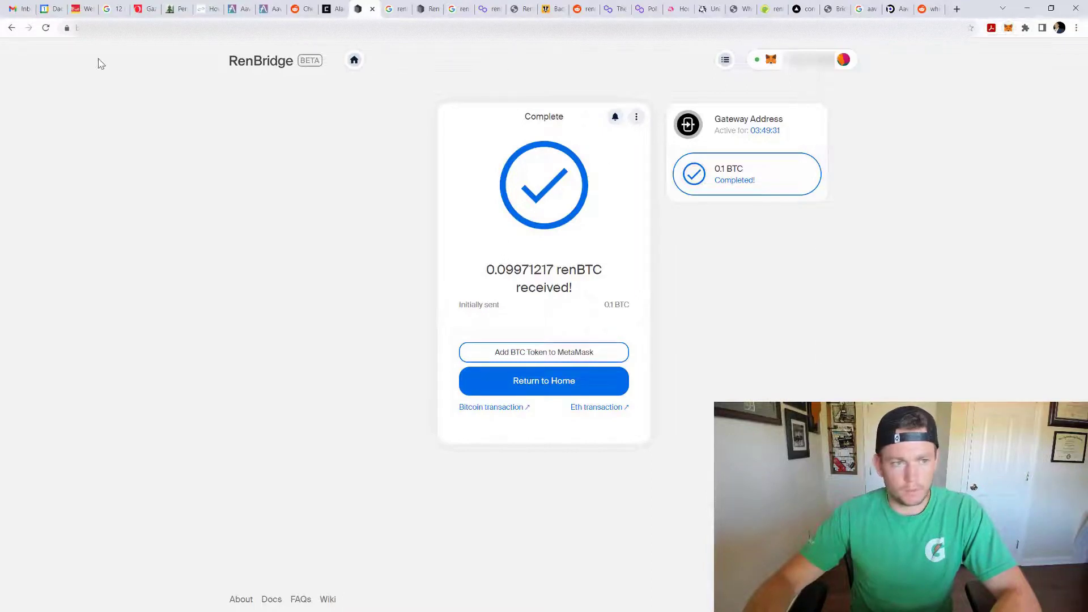
# - Refresh RenBridge to confirm the 0.09971217 renBTC mint and check the 0.09971 RENBT balance
pyautogui.click(49, 30)
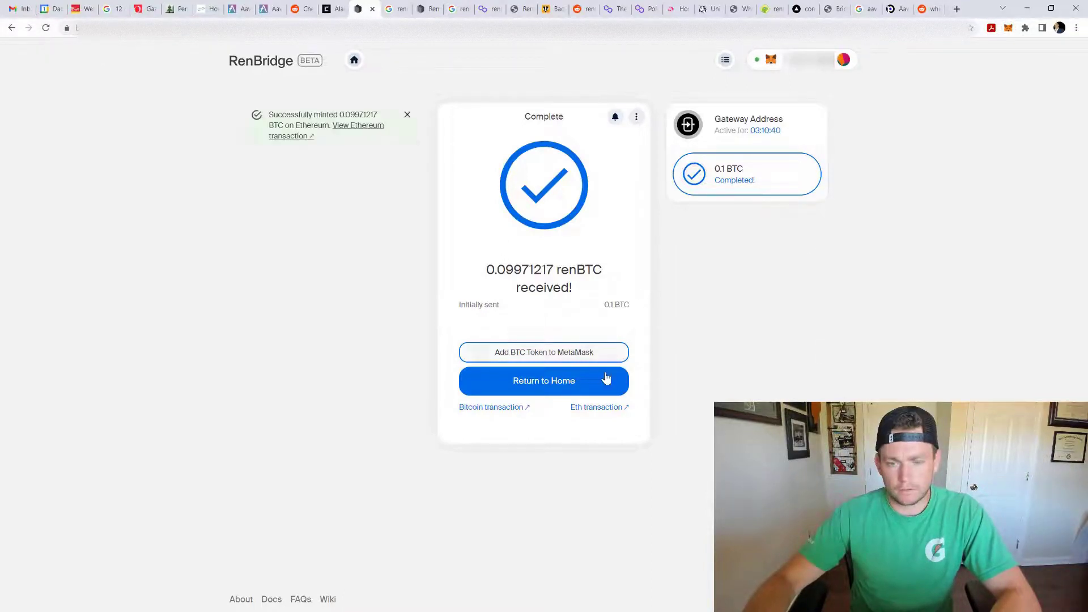
pyautogui.click(1008, 28)
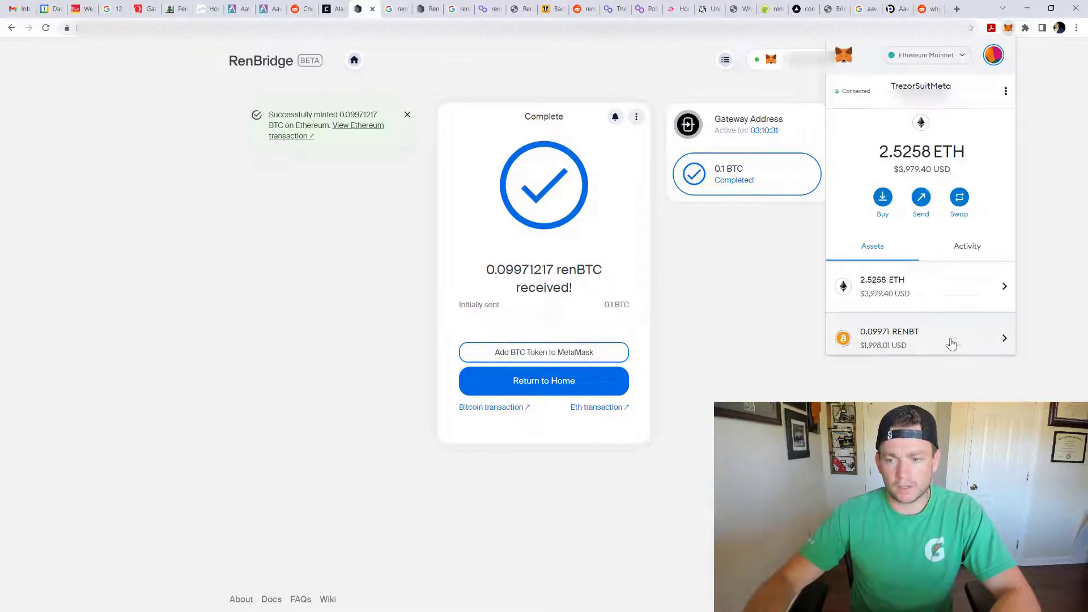
pyautogui.scroll(-2, 950, 340)
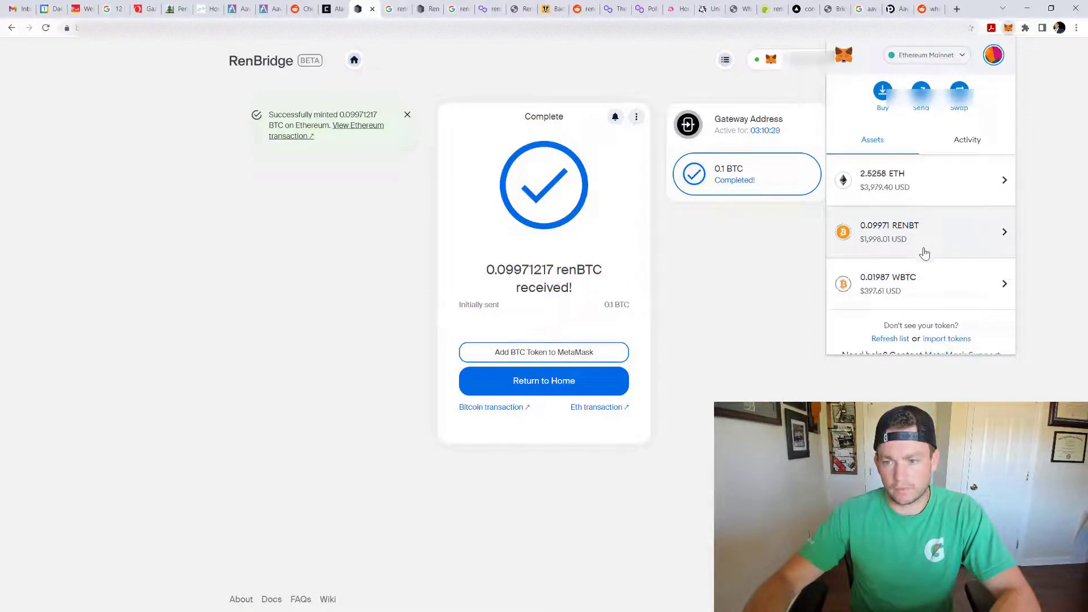
pyautogui.click(765, 239)
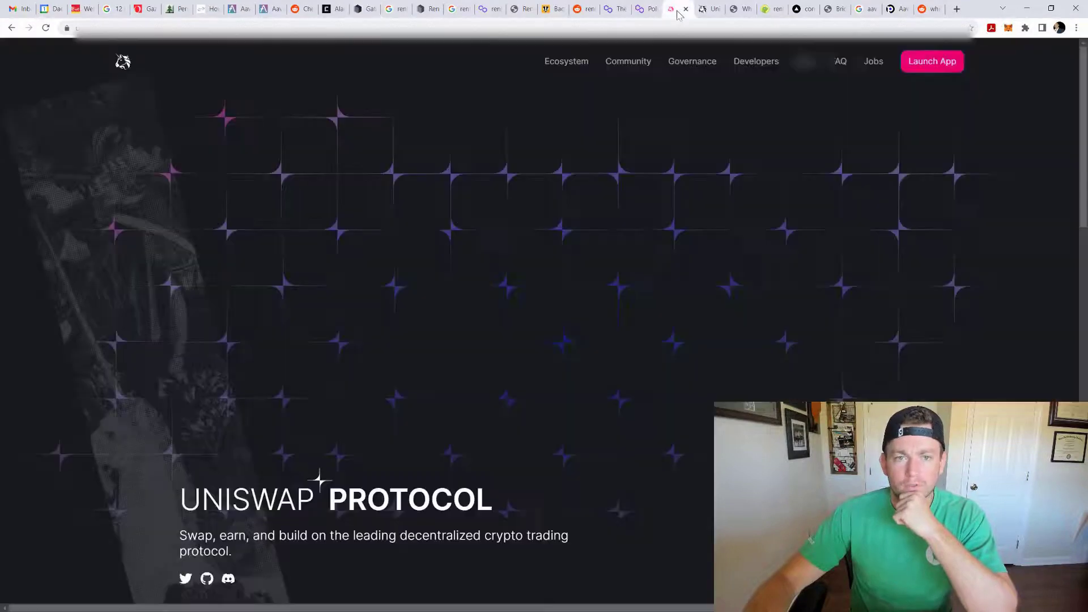
# - In the Uniswap app, pair RENBTC to WBTC and enter the MAX 0.09971217 renBTC amount
pyautogui.click(679, 13)
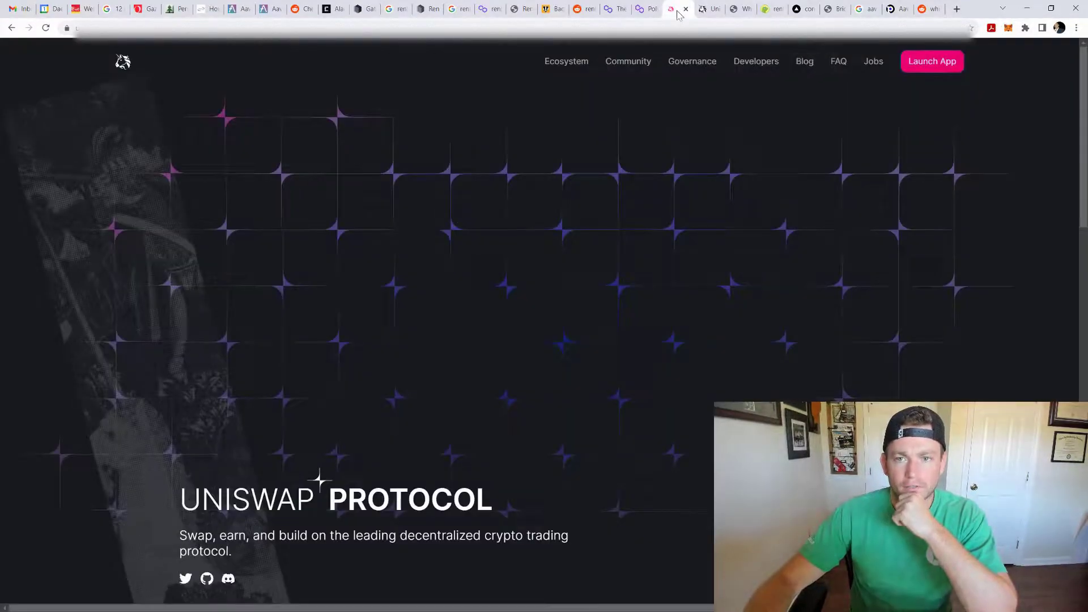
pyautogui.click(706, 16)
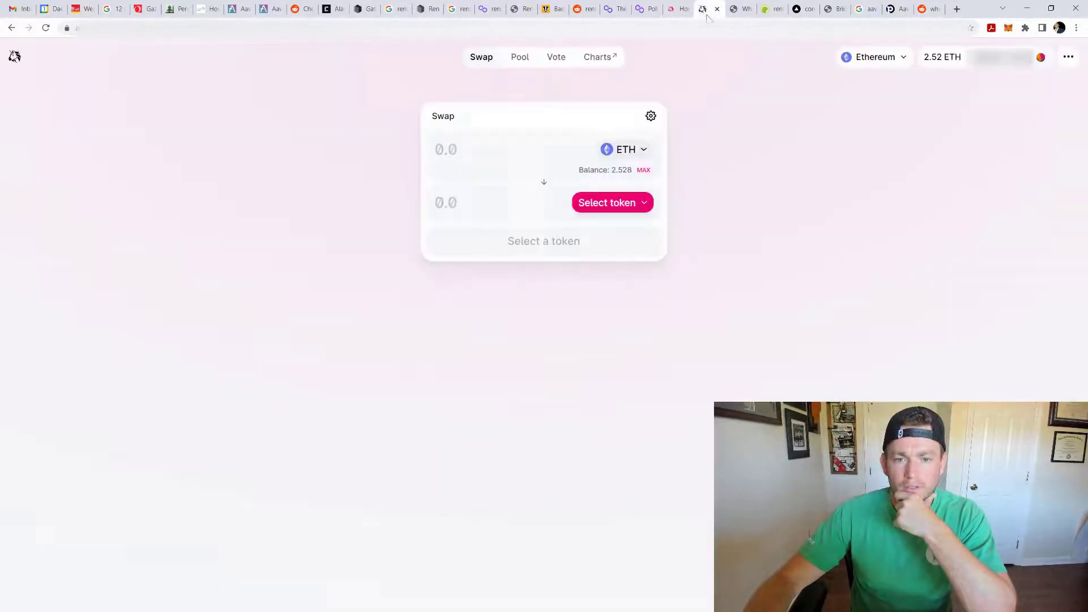
pyautogui.click(645, 156)
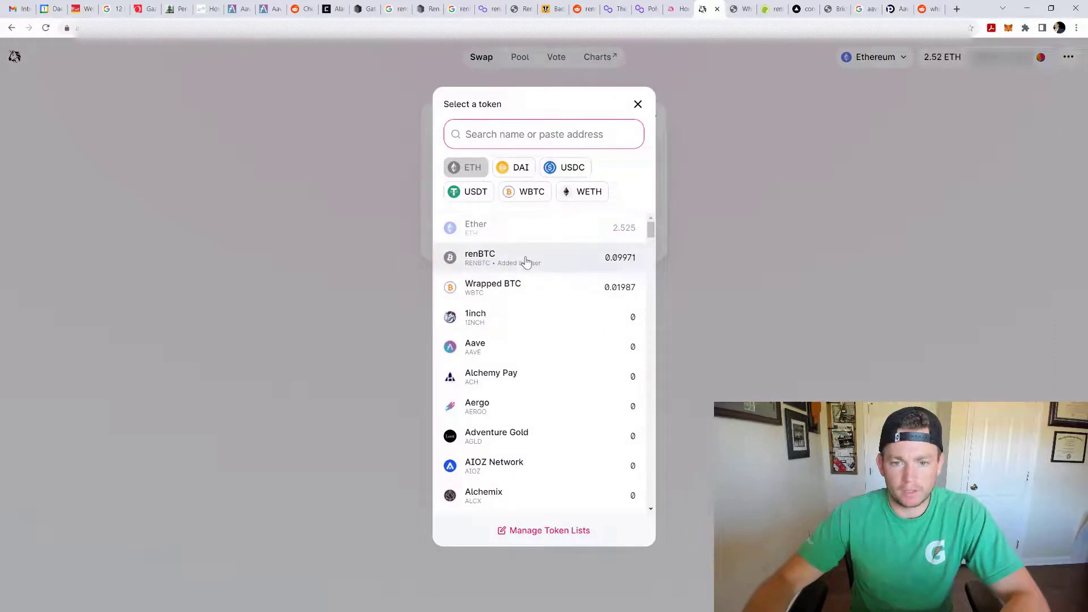
pyautogui.click(526, 261)
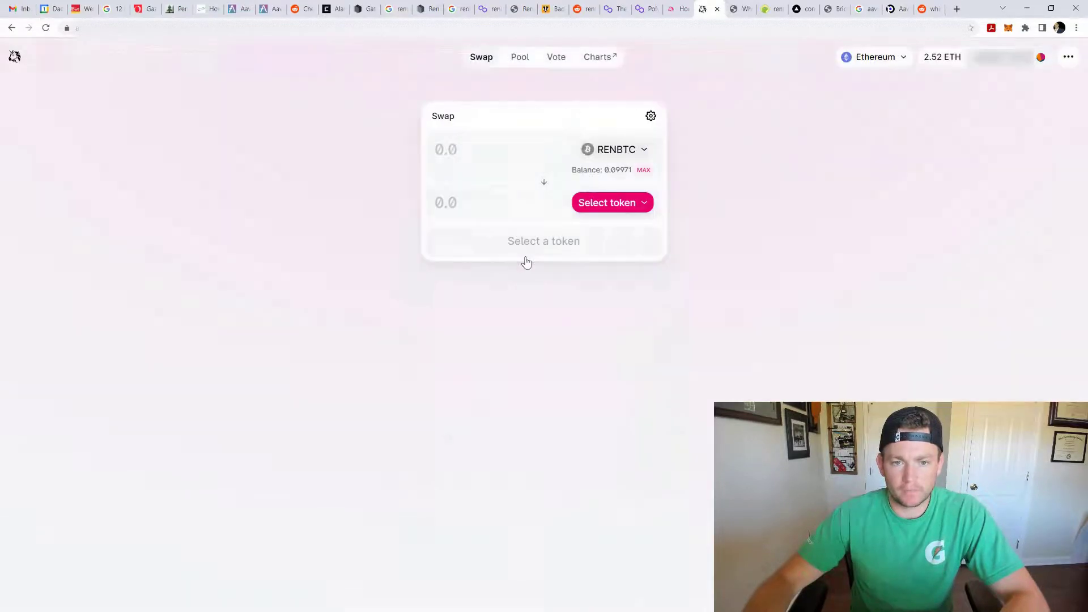
pyautogui.click(635, 206)
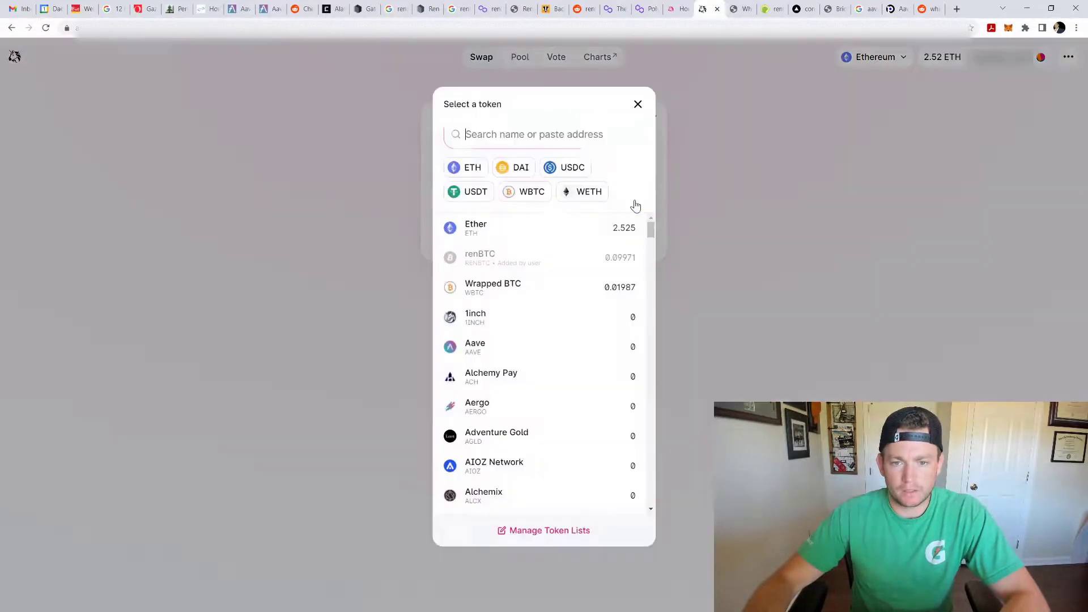
pyautogui.click(533, 195)
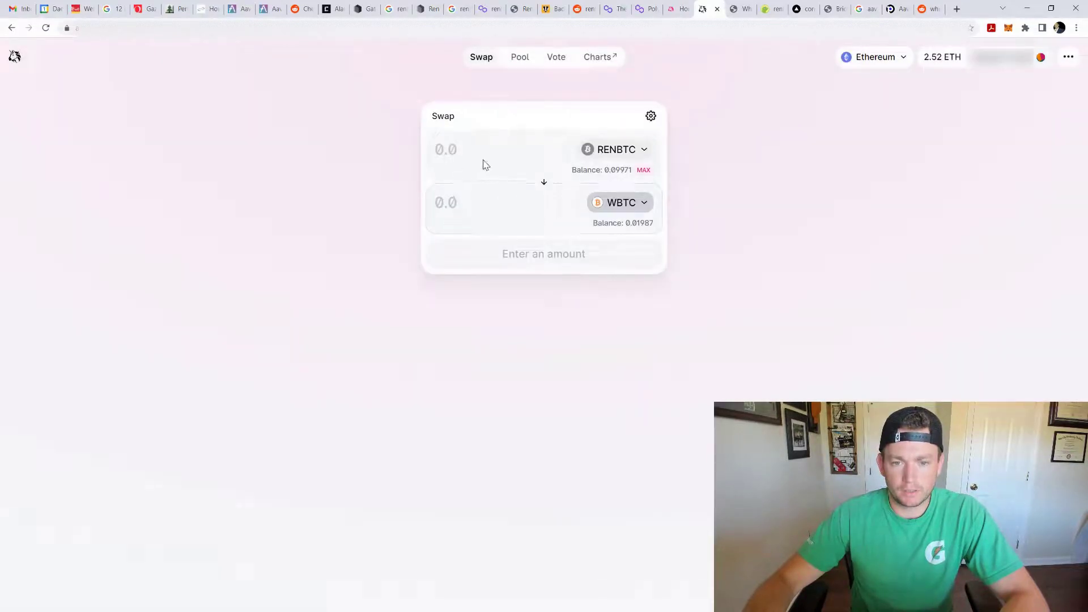
pyautogui.click(644, 170)
pyautogui.moveTo(623, 253)
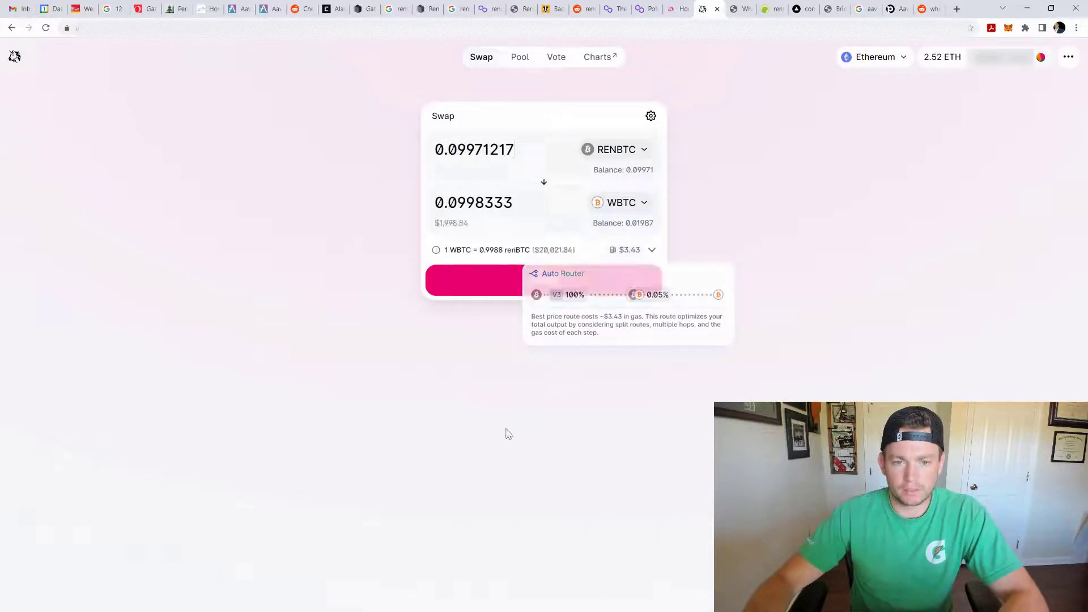
# - Confirm the renBTC-to-WBTC swap and sign it in MetaMask with the Trezor device
pyautogui.click(508, 280)
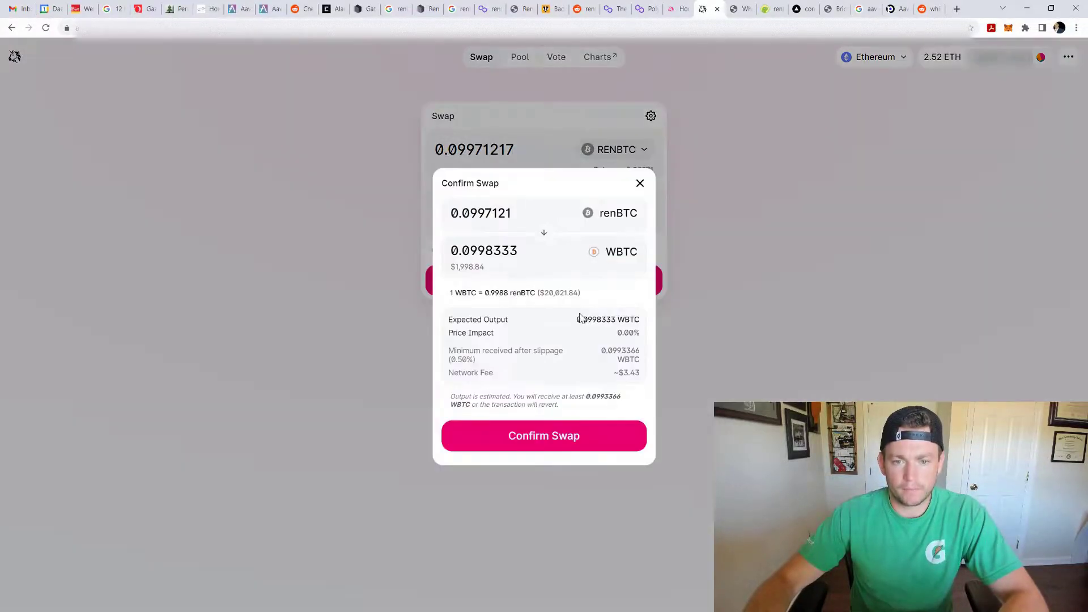
pyautogui.click(574, 437)
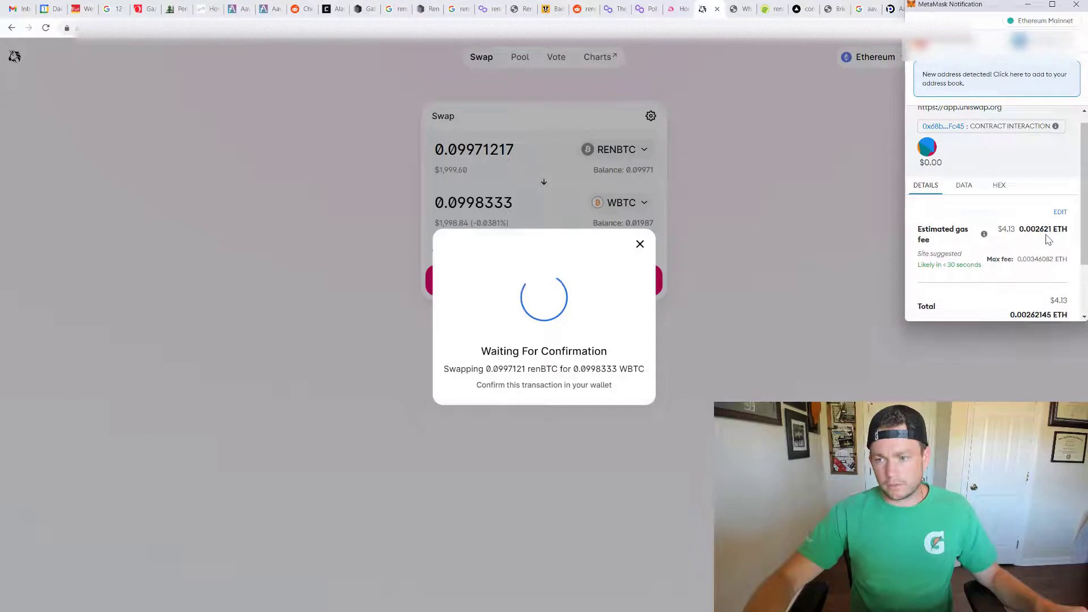
pyautogui.scroll(-3, 1047, 239)
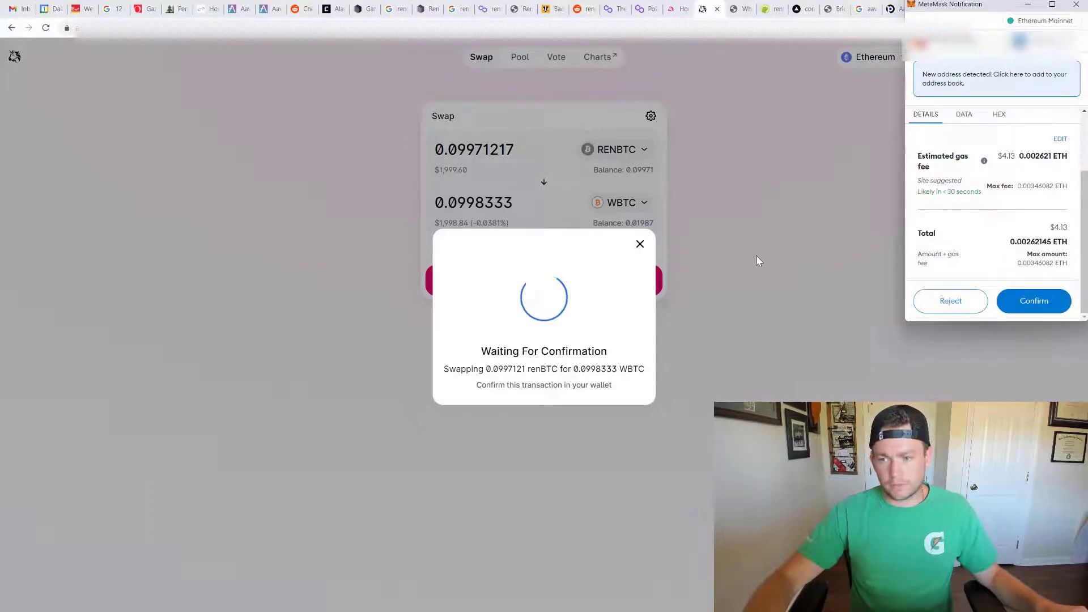
pyautogui.click(1039, 306)
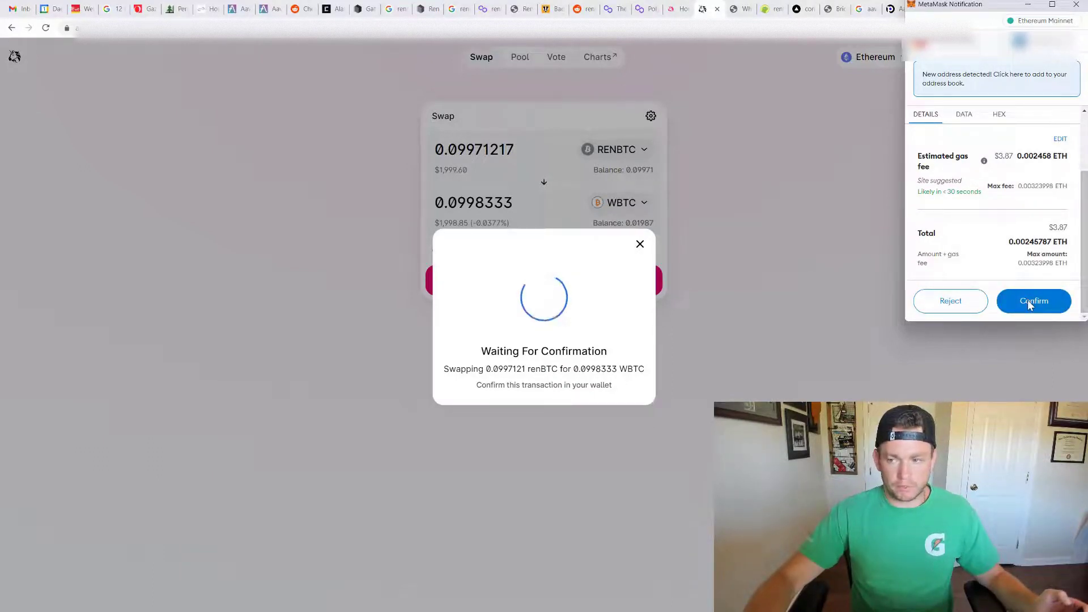
pyautogui.click(1028, 300)
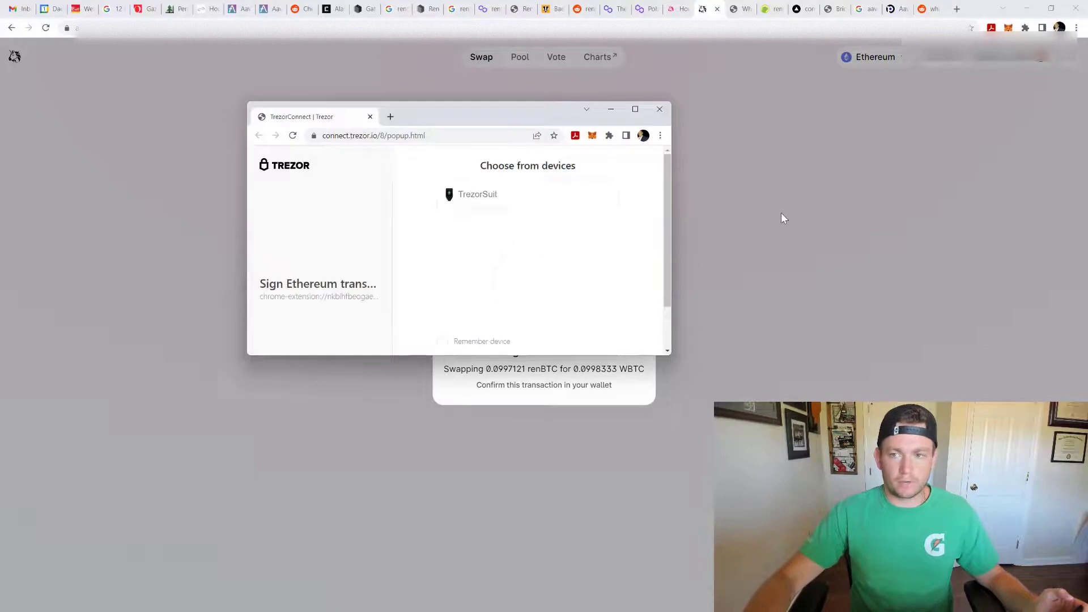
pyautogui.click(579, 193)
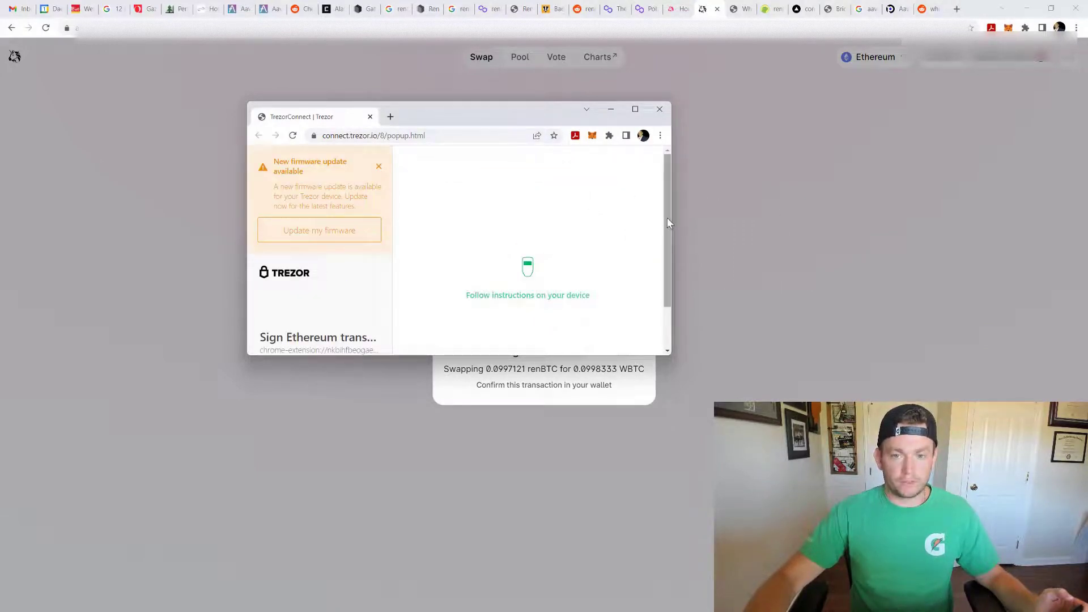
pyautogui.moveTo(668, 218); pyautogui.dragTo(664, 267)
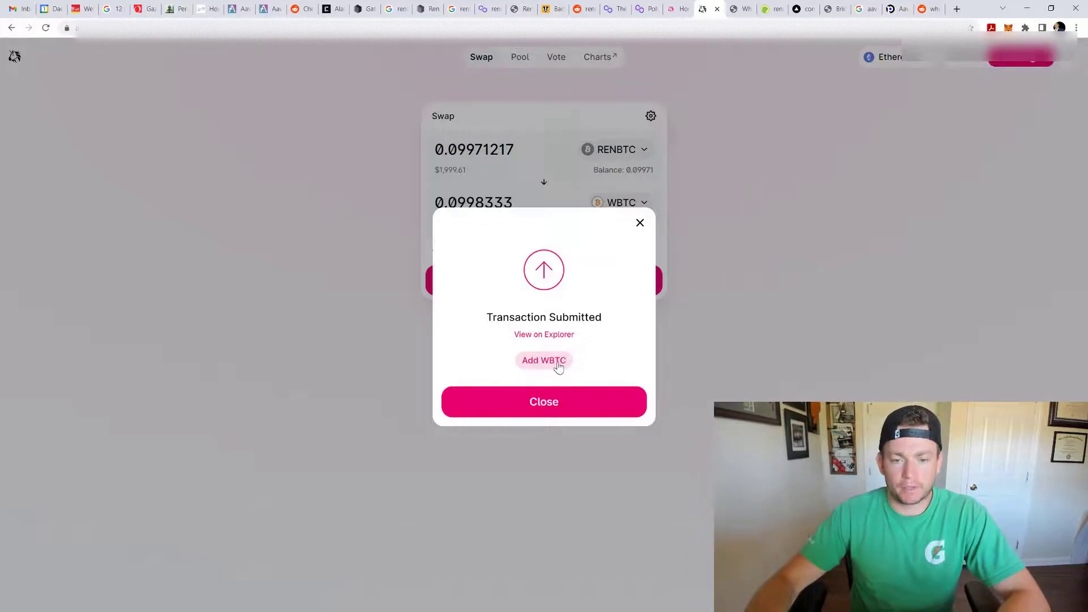
pyautogui.click(555, 403)
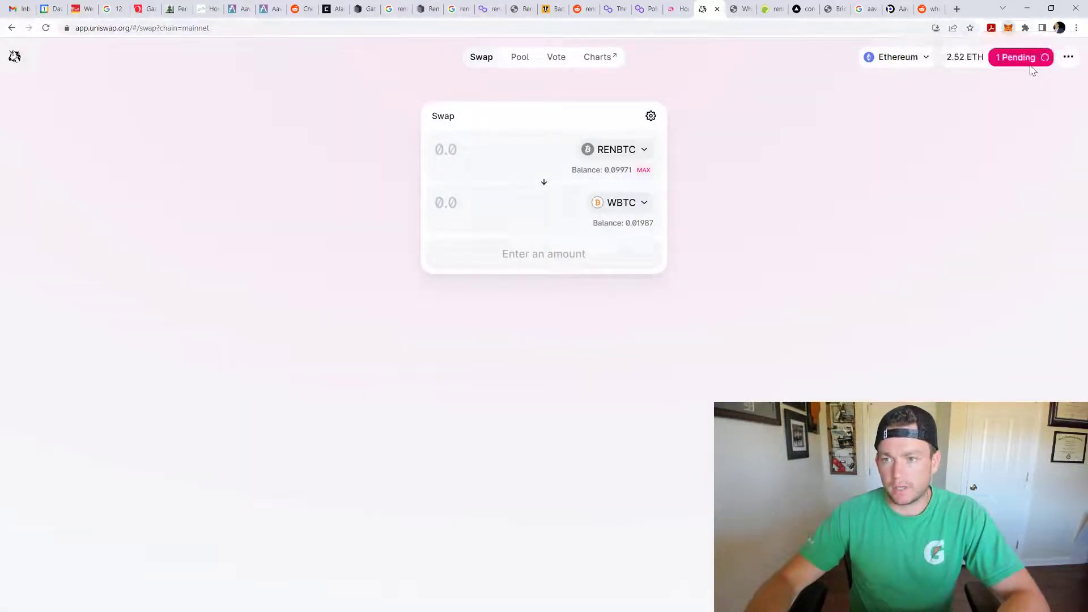
# - Check MetaMask's assets for 0 RENBT and 0.11970631 WBTC
pyautogui.click(1009, 28)
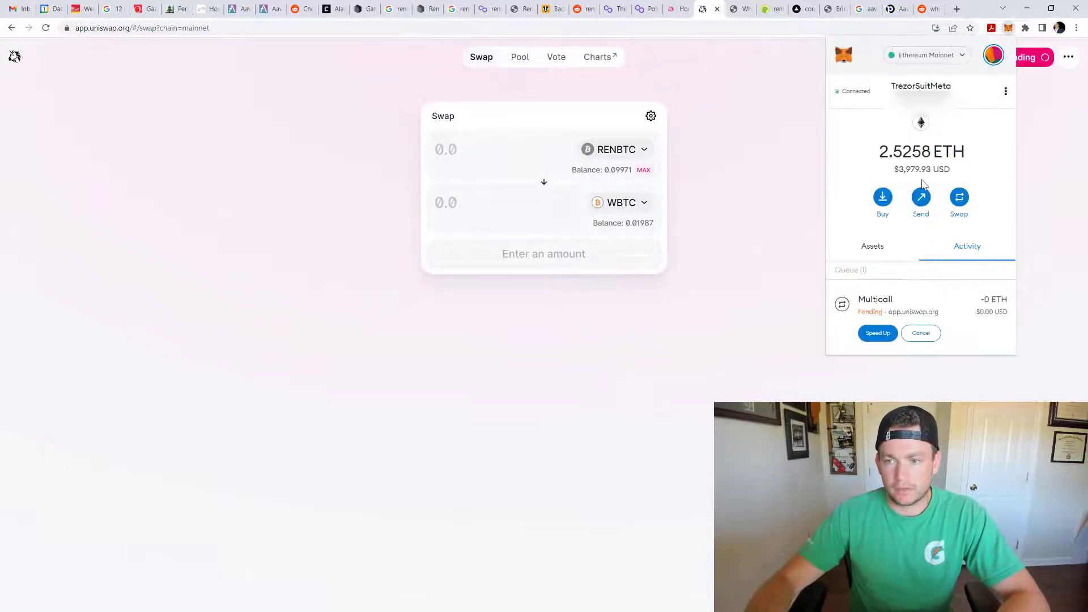
pyautogui.click(873, 248)
pyautogui.scroll(-3, 929, 255)
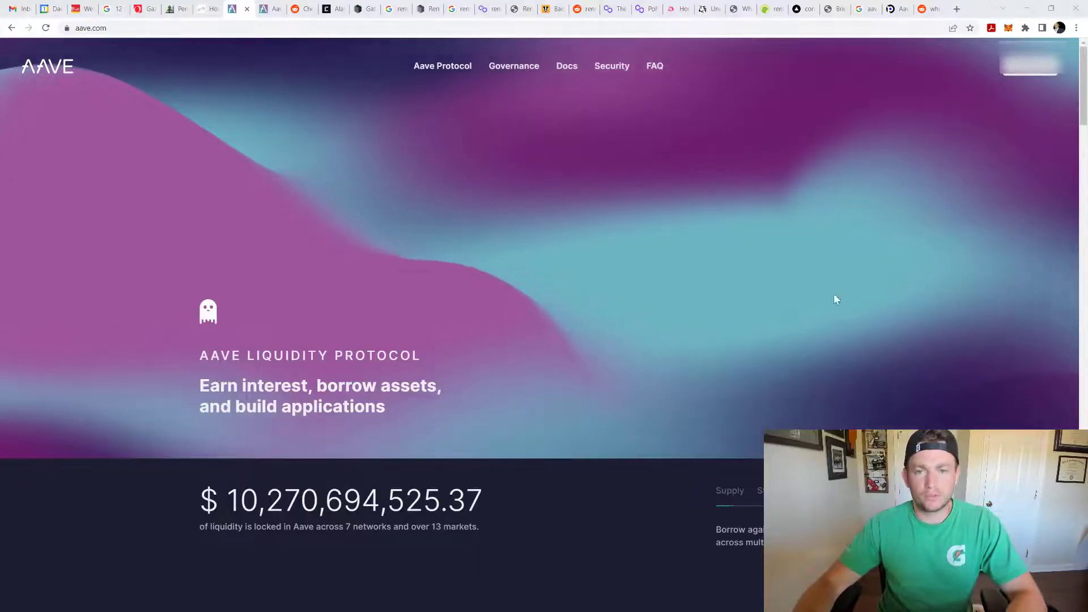
# - Launch app.aave.com to reach the Ethereum Market dashboard with 0.1197063 WBTC available to supply
pyautogui.click(1030, 66)
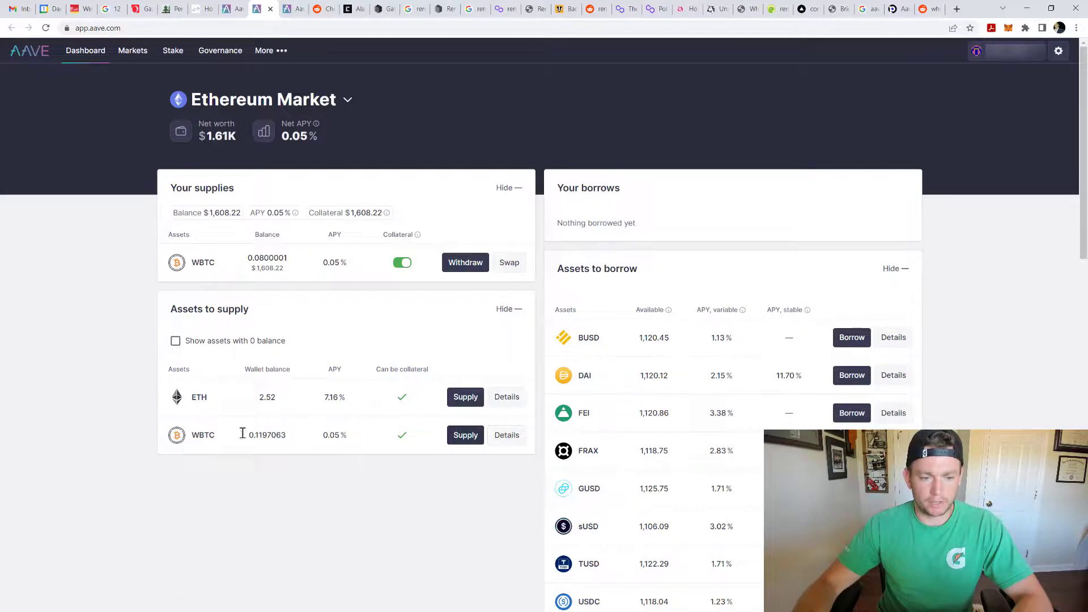
# - Supply the MAX 0.1197063 WBTC on Aave and approve the transaction in MetaMask
pyautogui.click(462, 441)
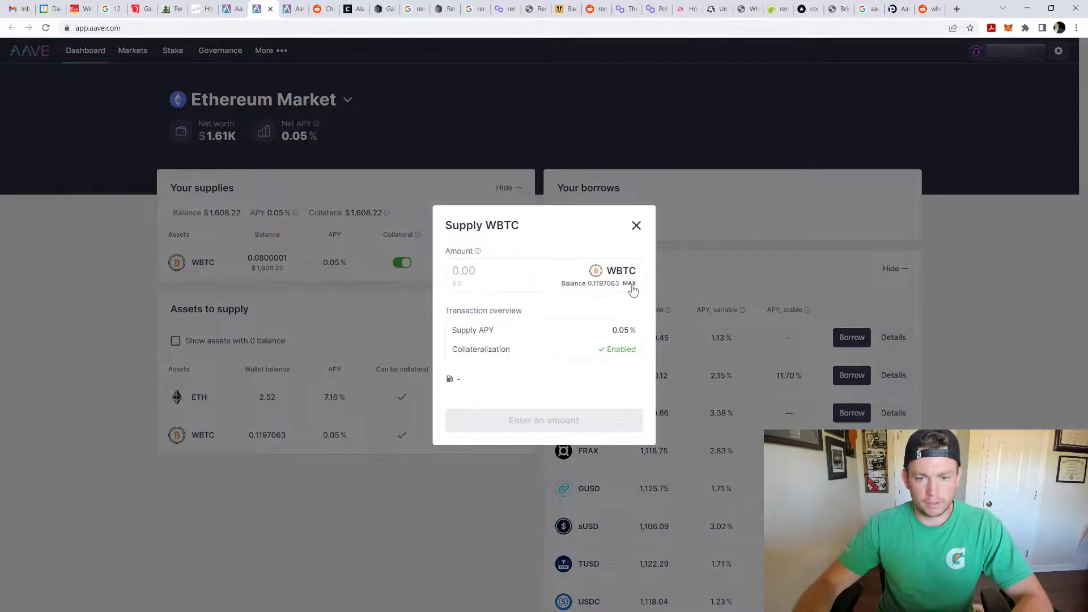
pyautogui.click(629, 283)
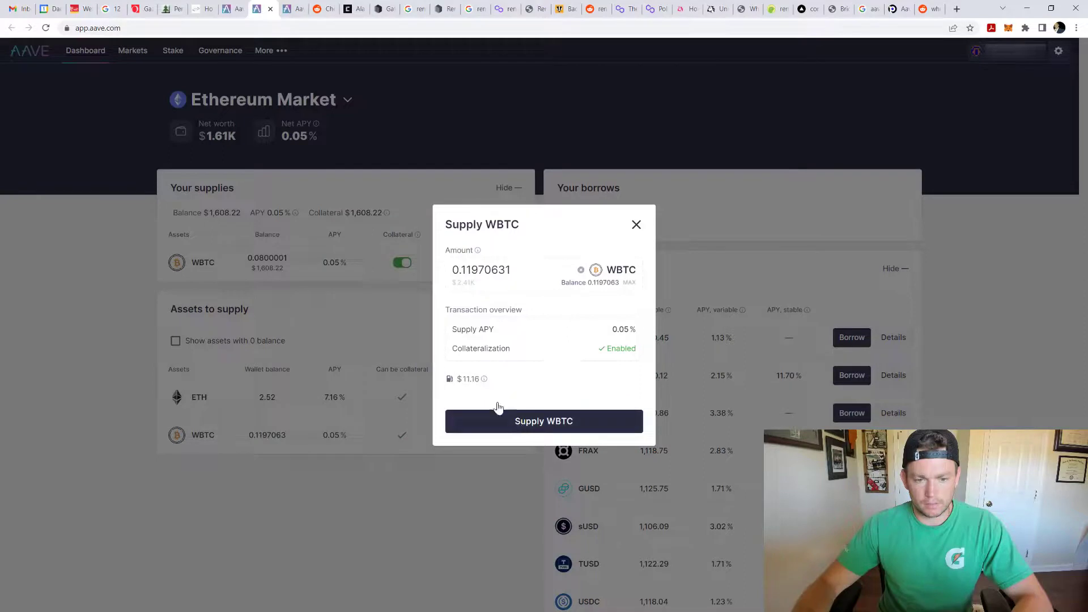
pyautogui.click(529, 428)
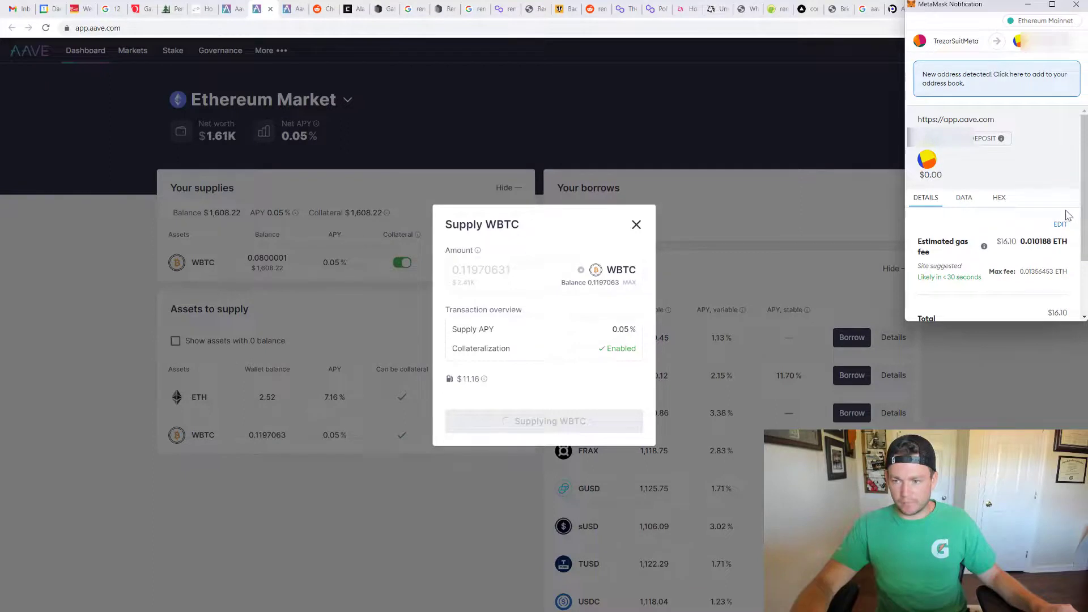
pyautogui.scroll(-2, 1037, 194)
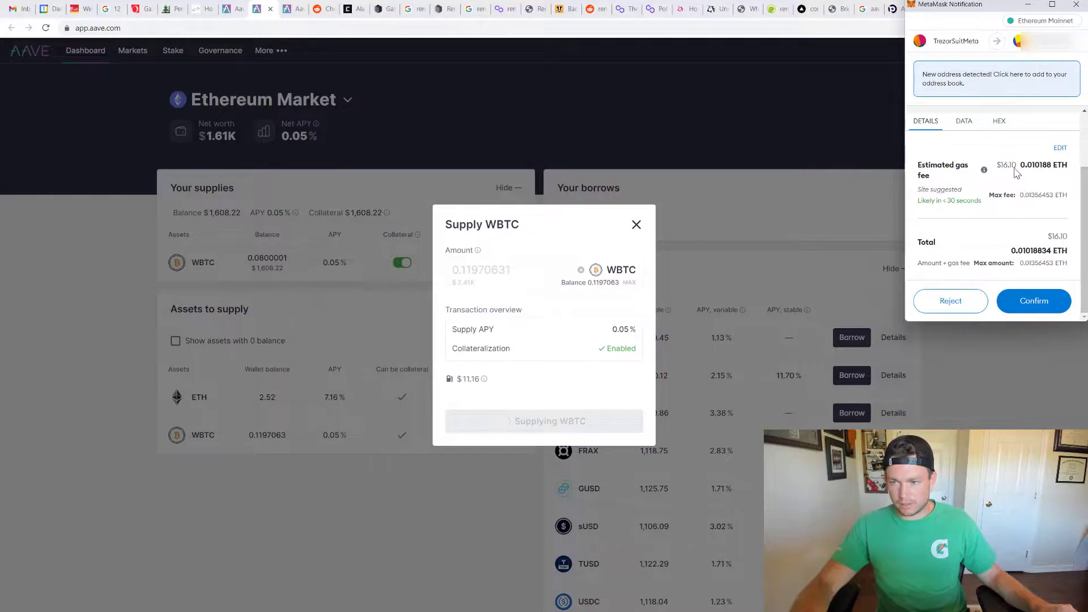
pyautogui.click(1051, 309)
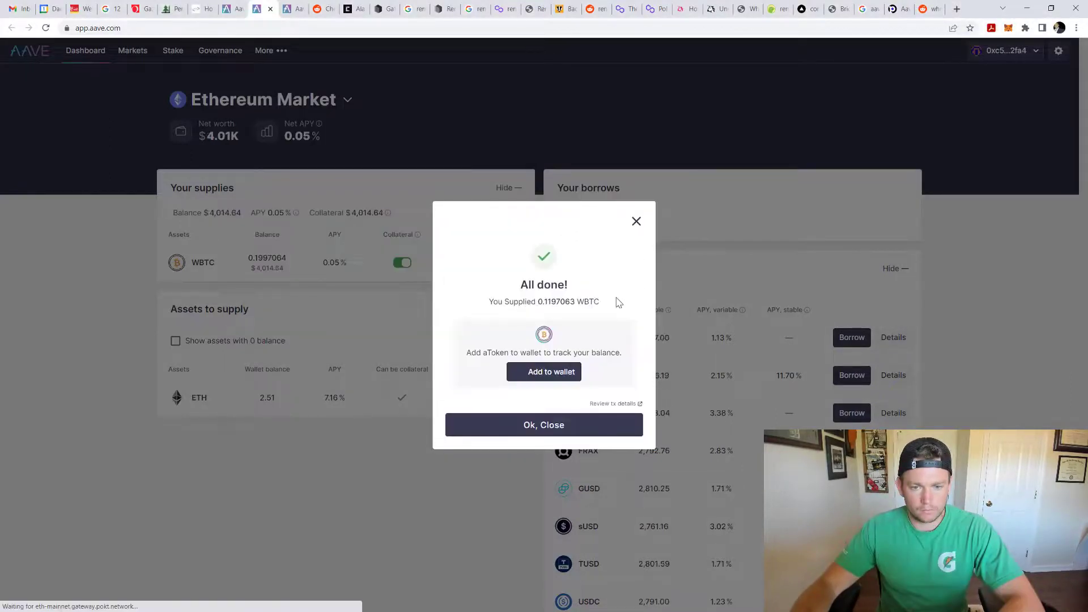
pyautogui.click(564, 423)
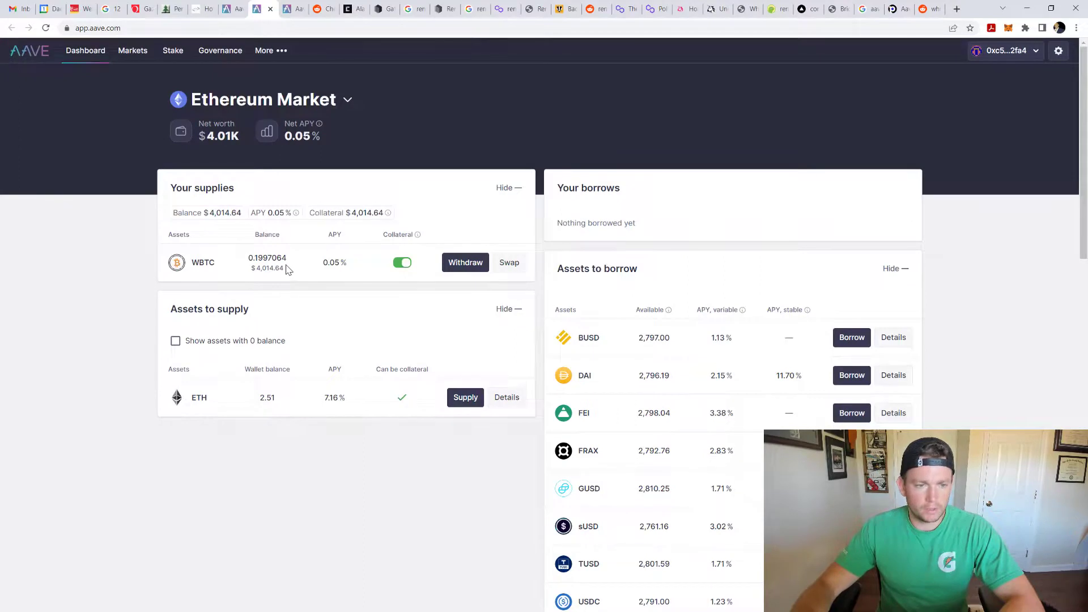
pyautogui.moveTo(287, 270); pyautogui.dragTo(256, 261)
pyautogui.click(256, 258)
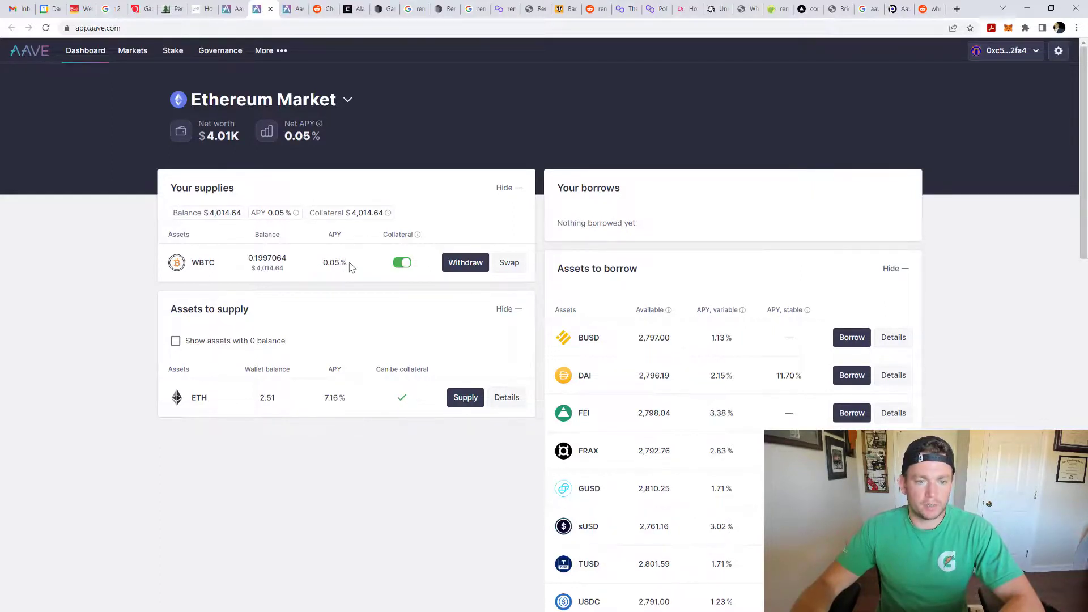
pyautogui.moveTo(350, 265); pyautogui.dragTo(322, 264)
pyautogui.click(330, 264)
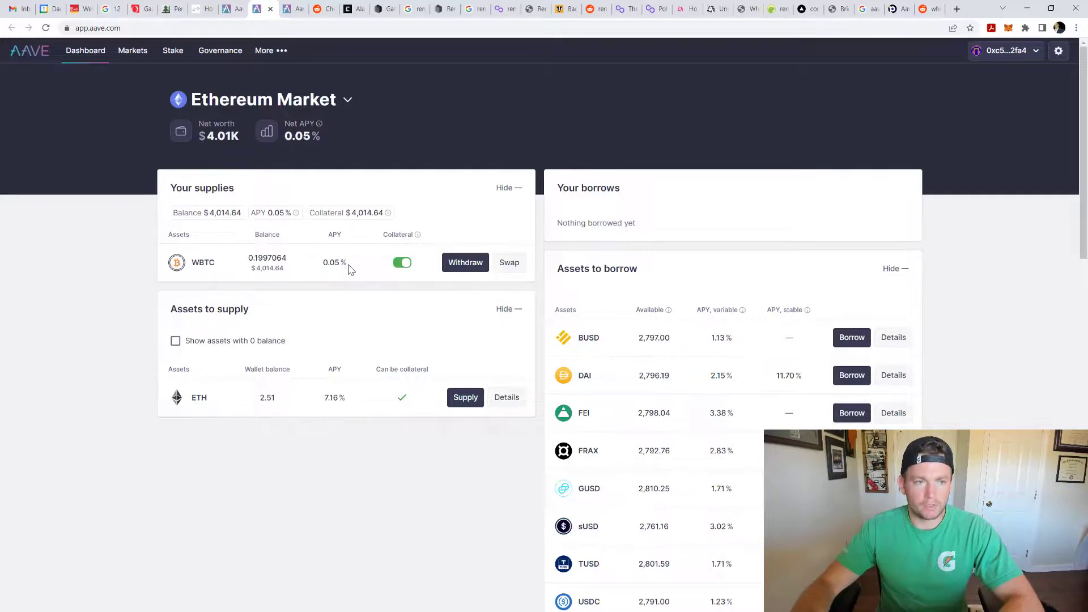
pyautogui.click(135, 55)
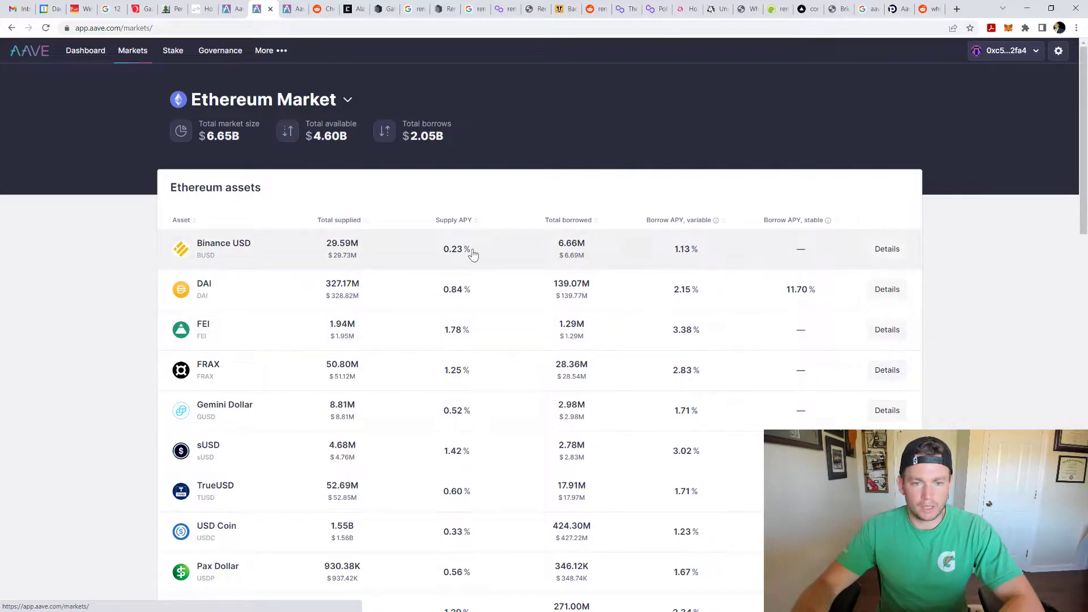
pyautogui.scroll(-3, 447, 417)
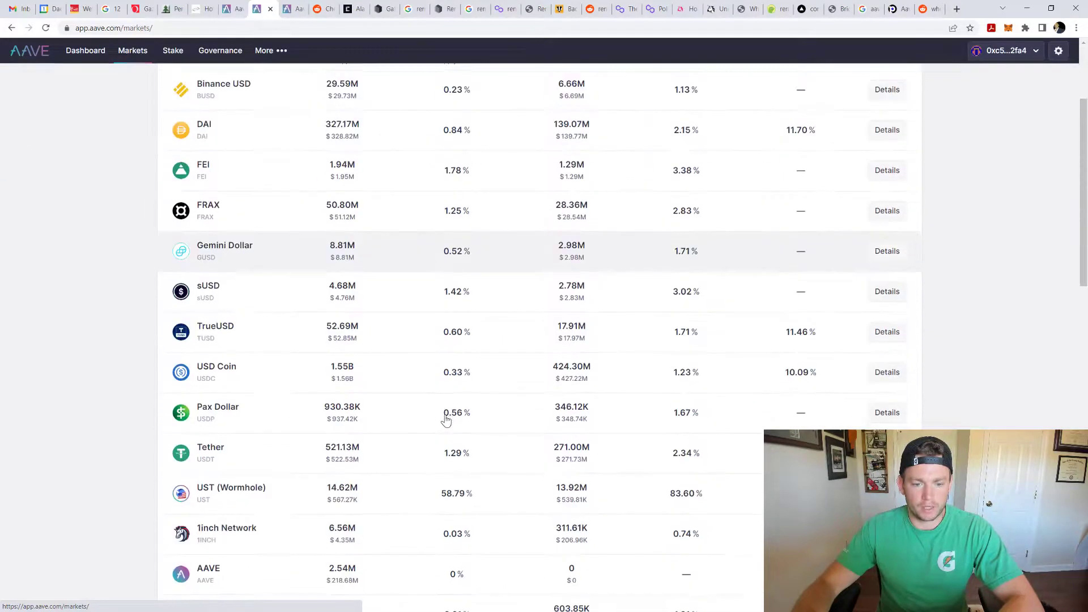
pyautogui.scroll(-2, 459, 305)
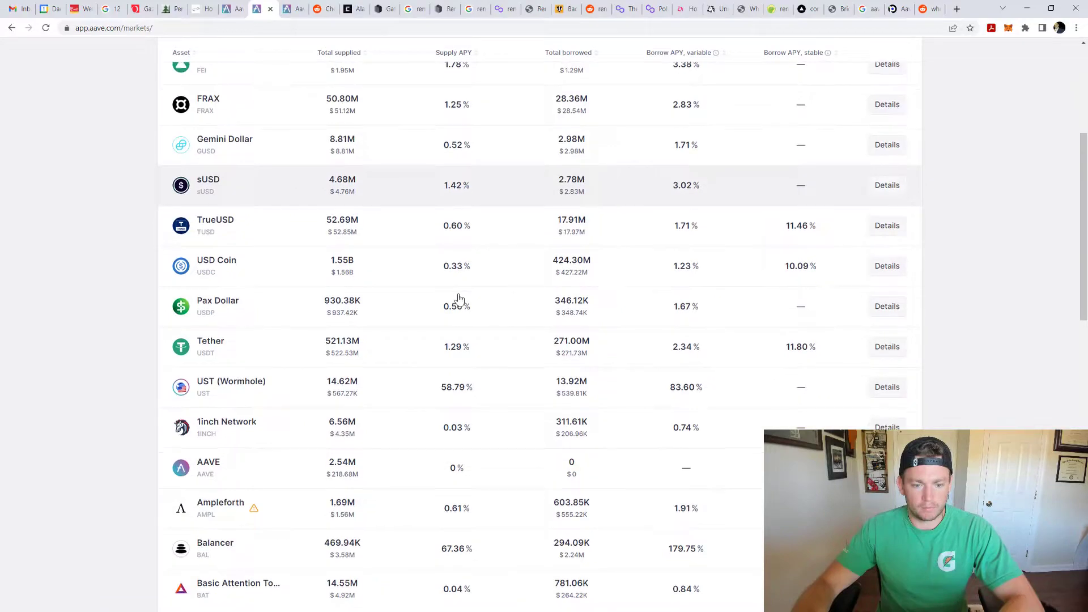
pyautogui.scroll(-2, 411, 419)
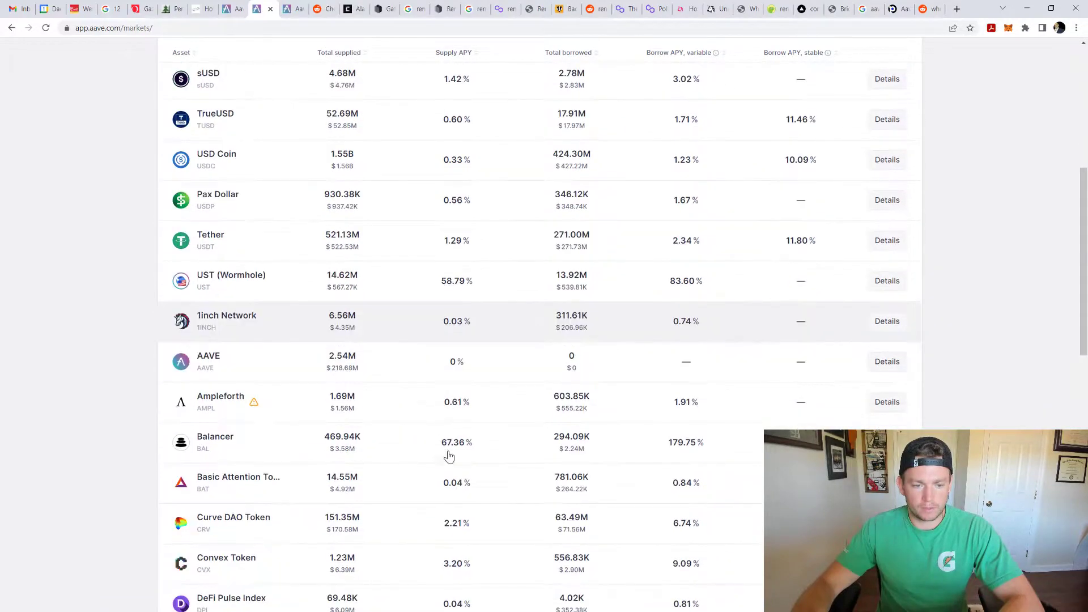
pyautogui.scroll(-5, 449, 456)
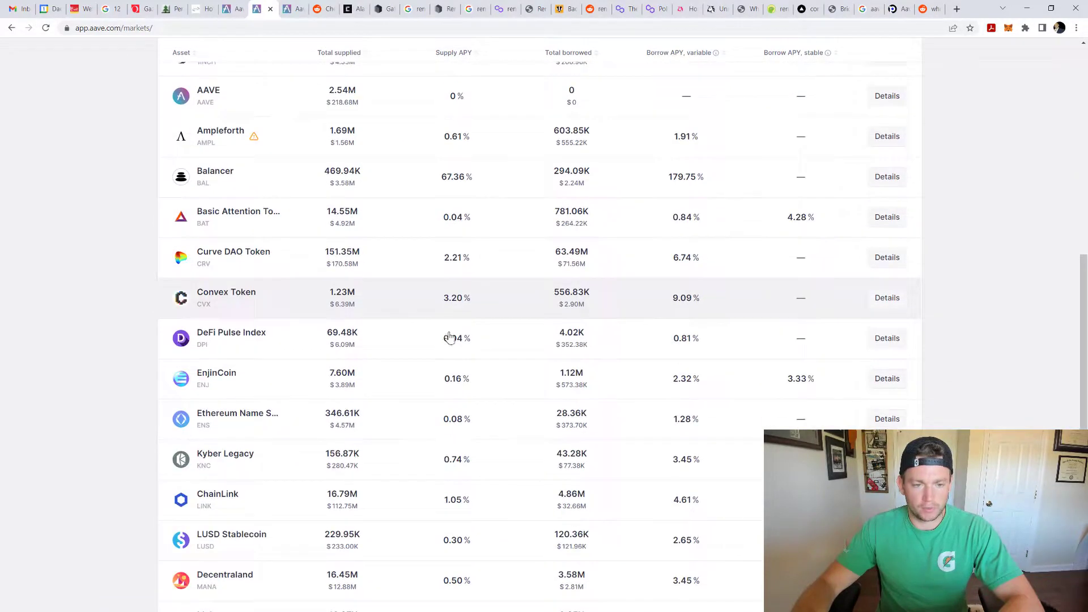
pyautogui.scroll(12, 451, 306)
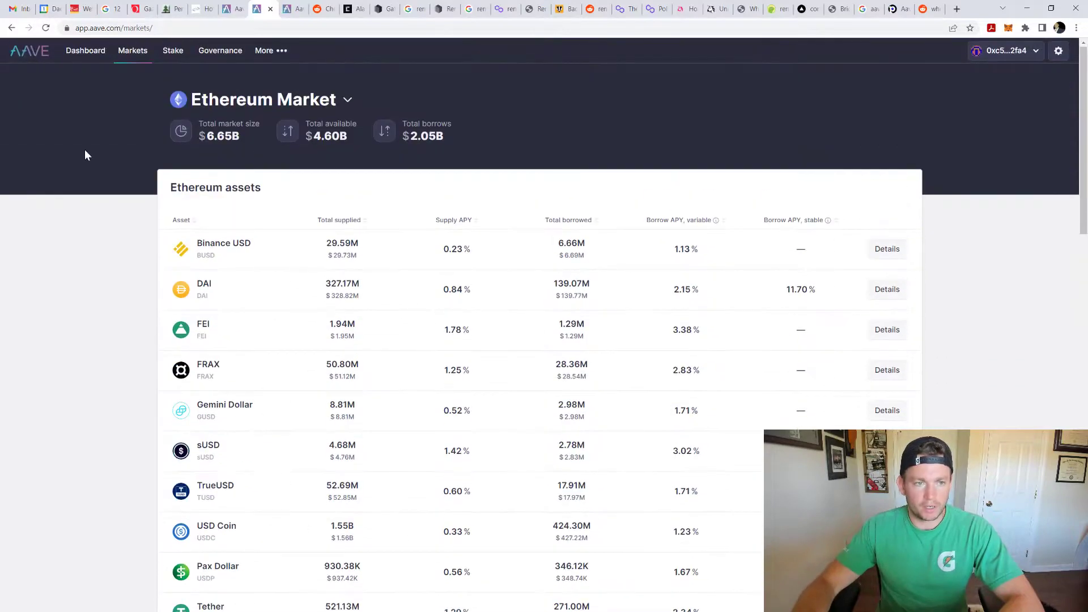
pyautogui.click(85, 50)
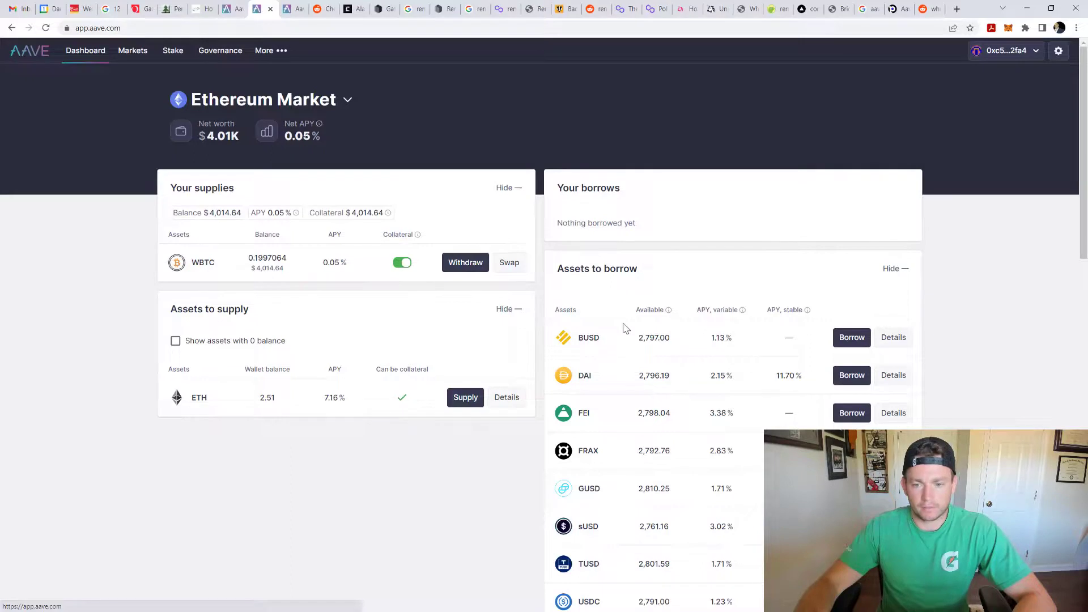
pyautogui.scroll(-2, 567, 320)
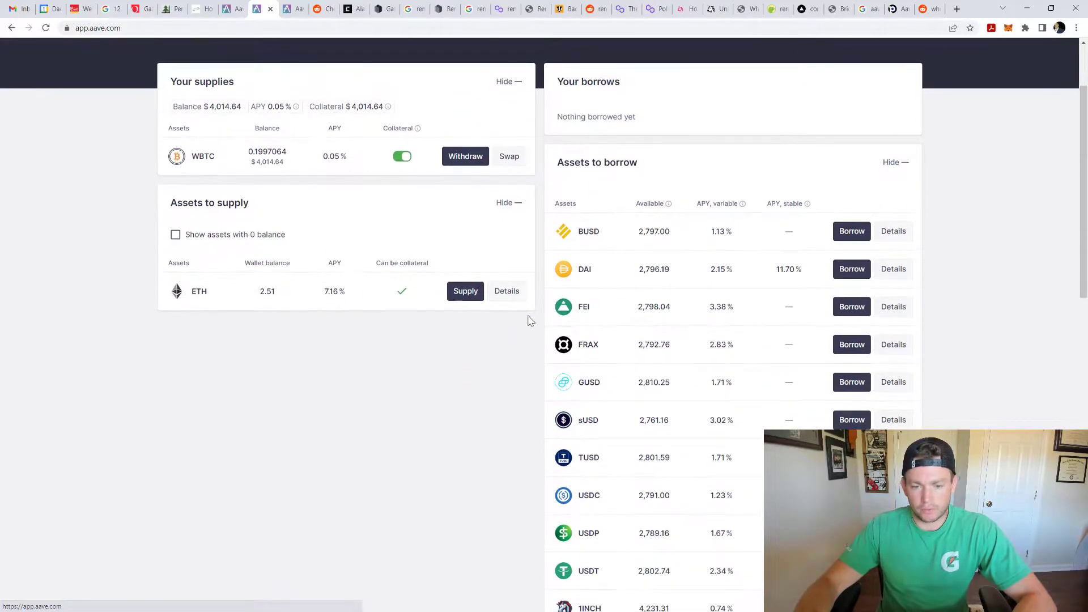
pyautogui.click(857, 270)
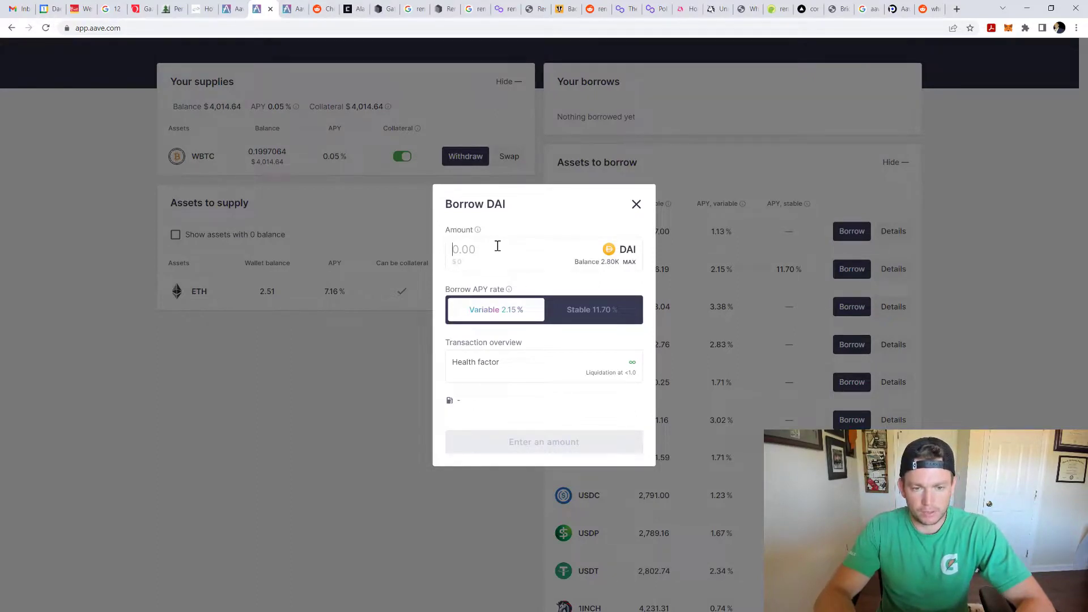
pyautogui.write('2000')
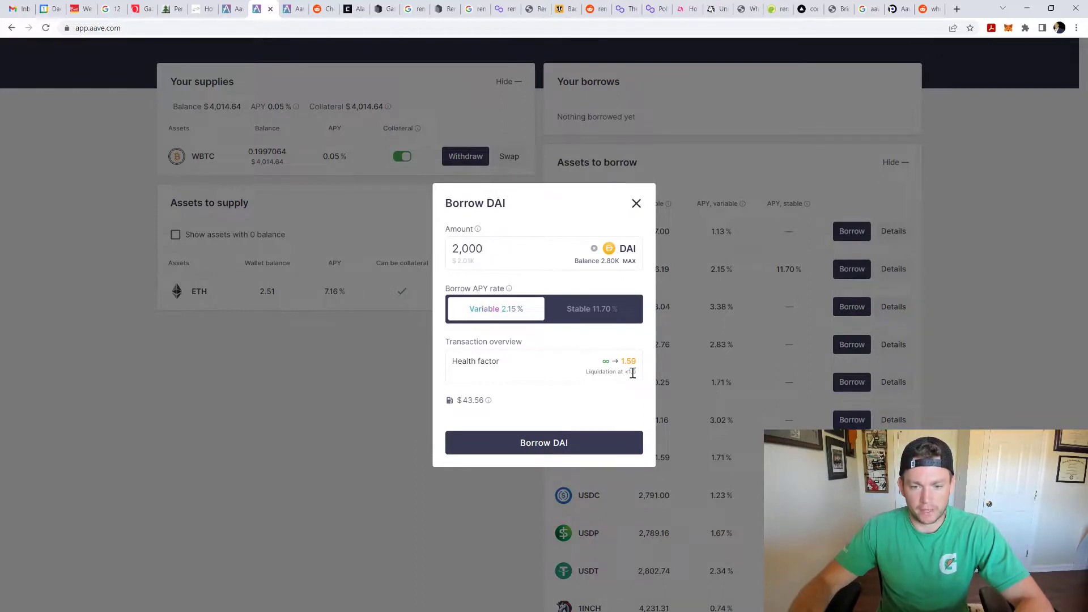
pyautogui.moveTo(634, 374); pyautogui.dragTo(642, 379)
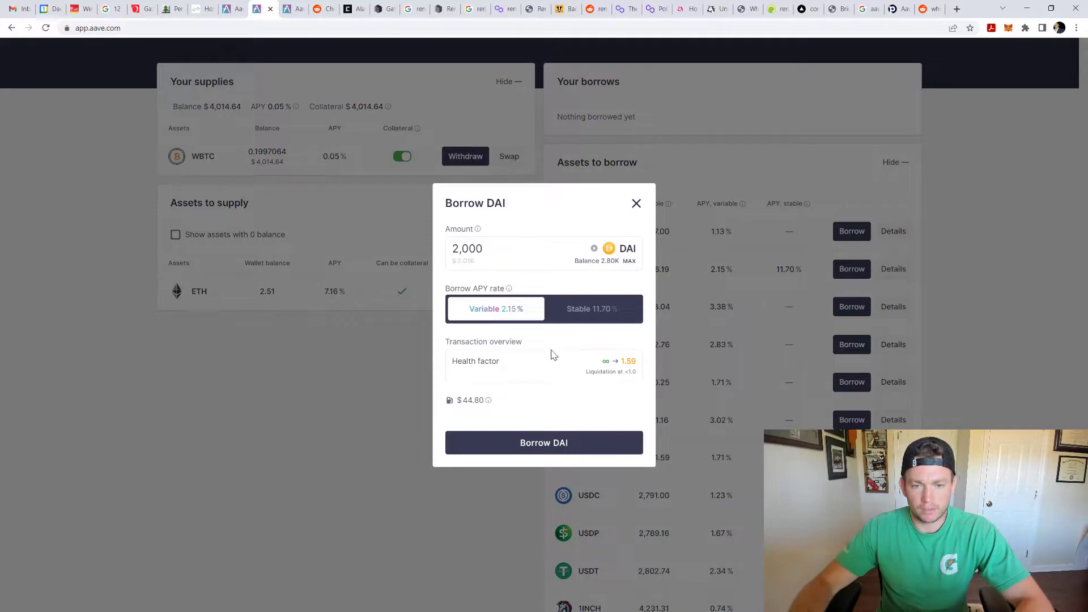
pyautogui.doubleClick(450, 251)
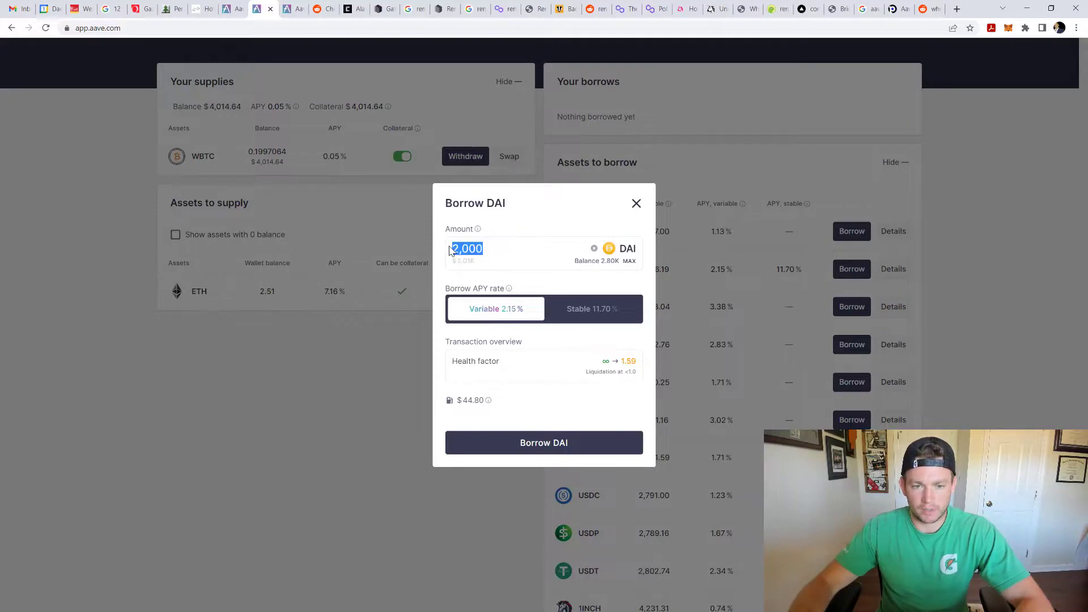
pyautogui.write('1000')
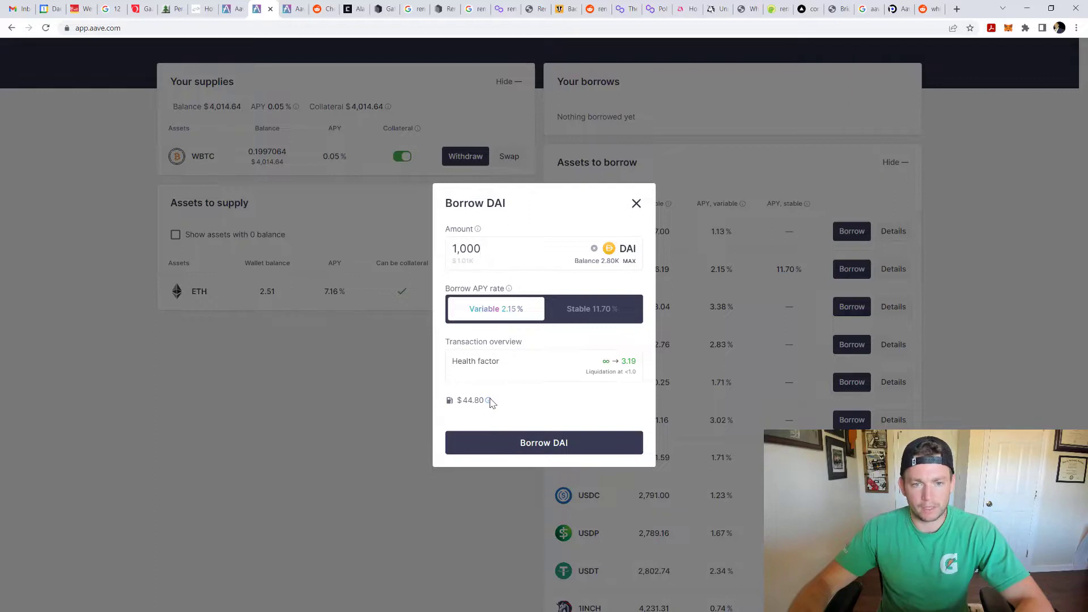
# - Close the DAI borrow window and browse the Polygon Bridge and Aave tabs back to the dashboard
pyautogui.click(636, 203)
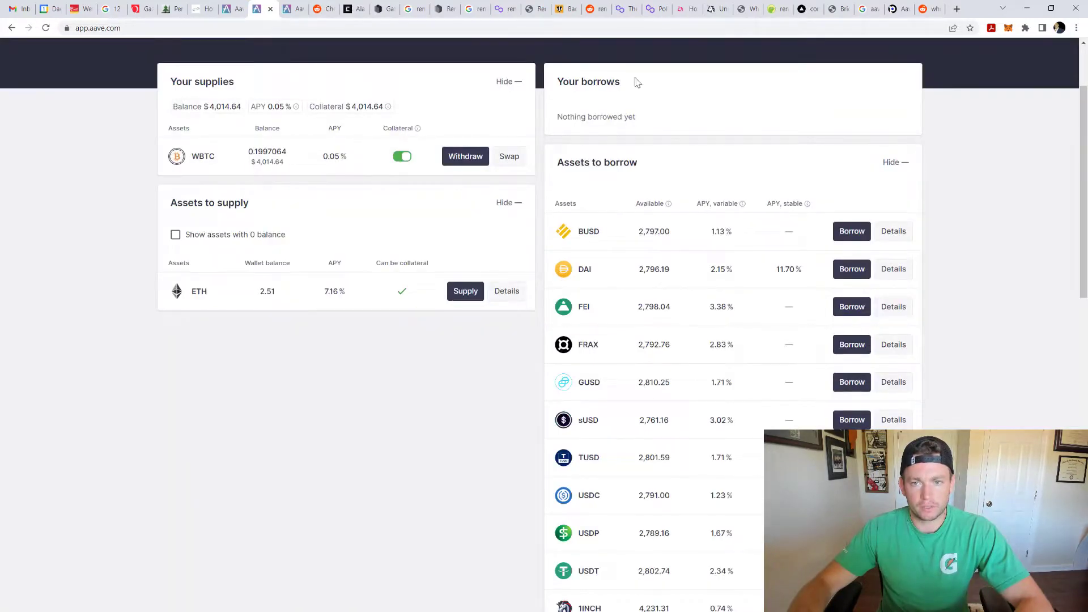
pyautogui.click(649, 7)
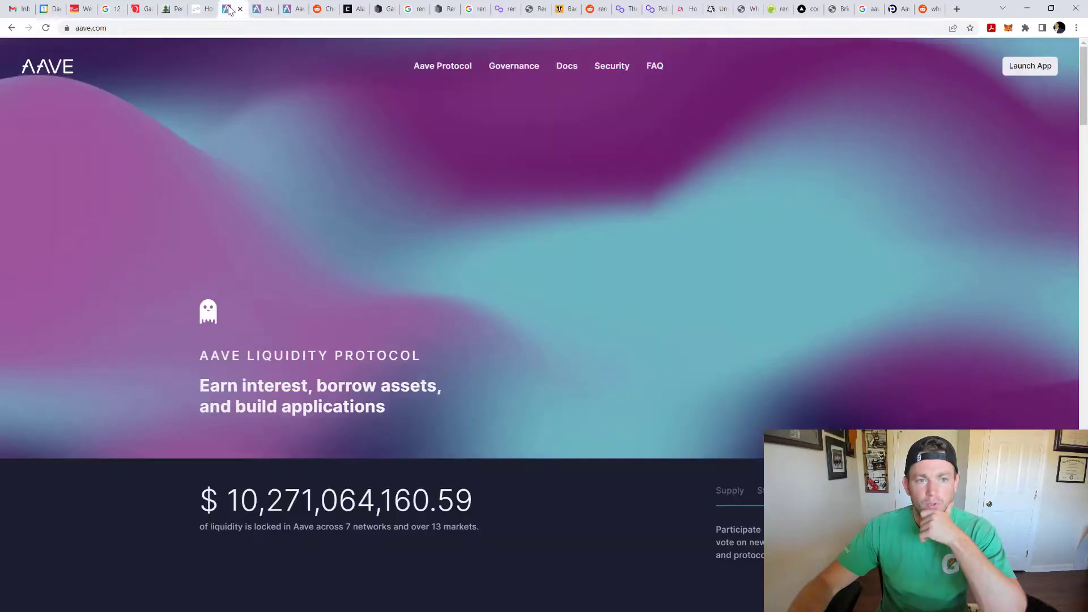
pyautogui.click(232, 8)
pyautogui.click(269, 7)
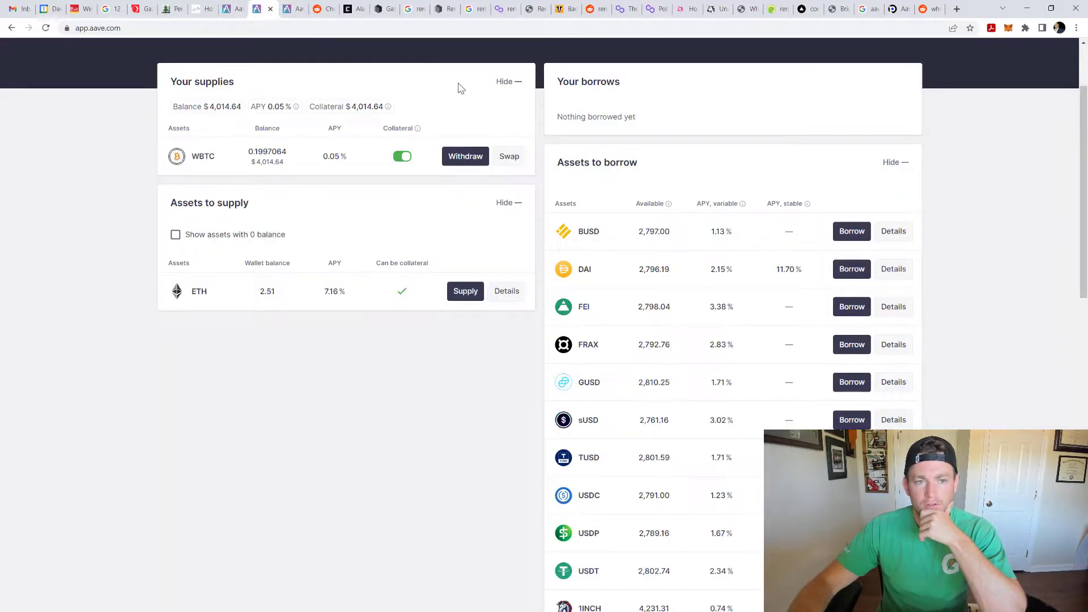
pyautogui.scroll(1, 287, 178)
pyautogui.scroll(2, 287, 178)
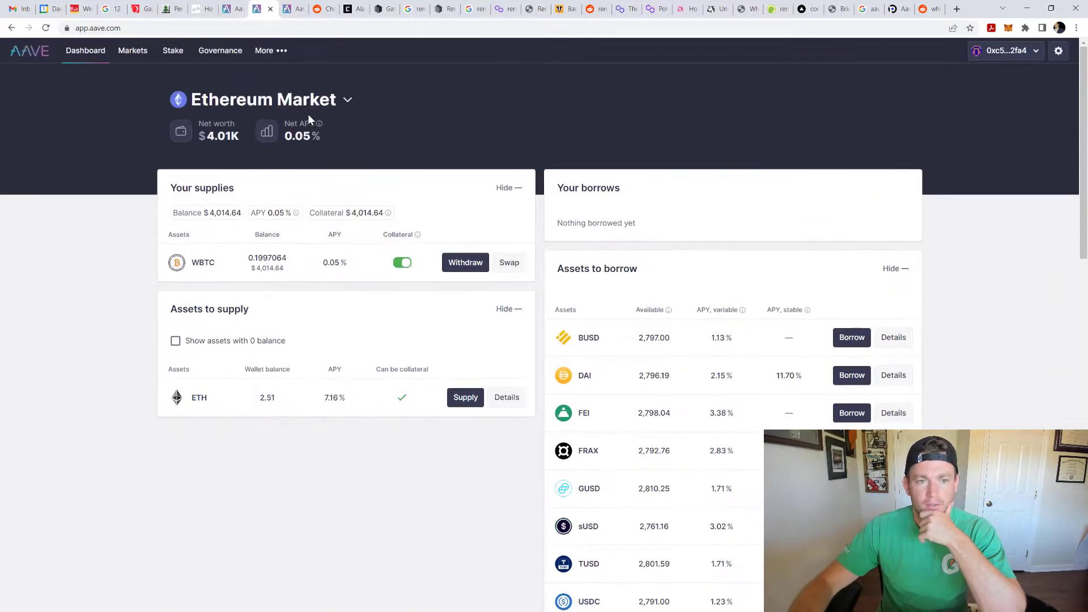
# - Open and close the Ethereum Market selector, then switch to PowerPoint's Movement slide
pyautogui.click(347, 102)
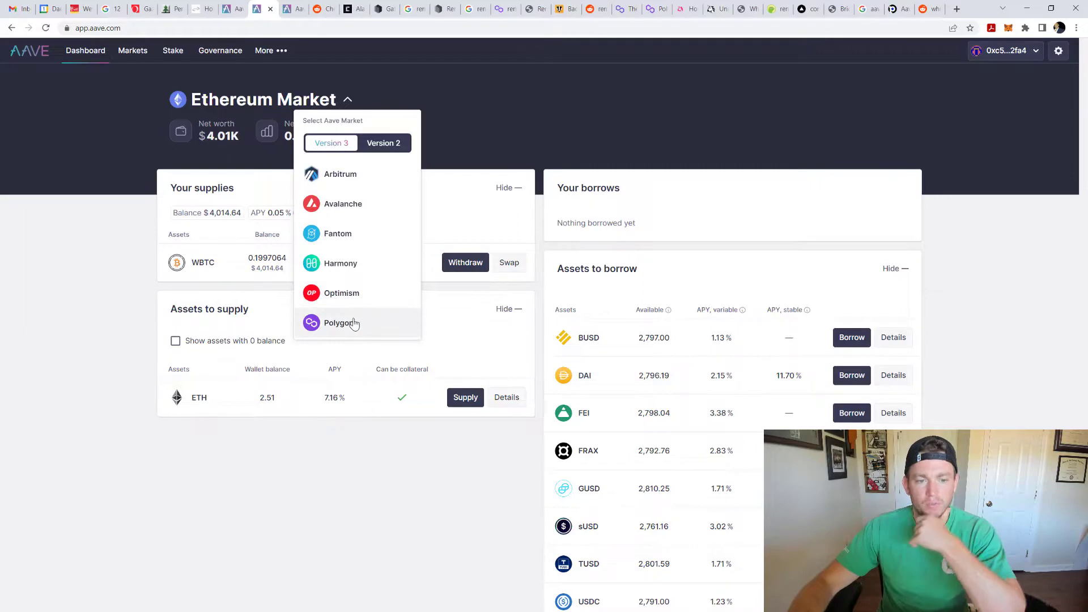
pyautogui.click(572, 99)
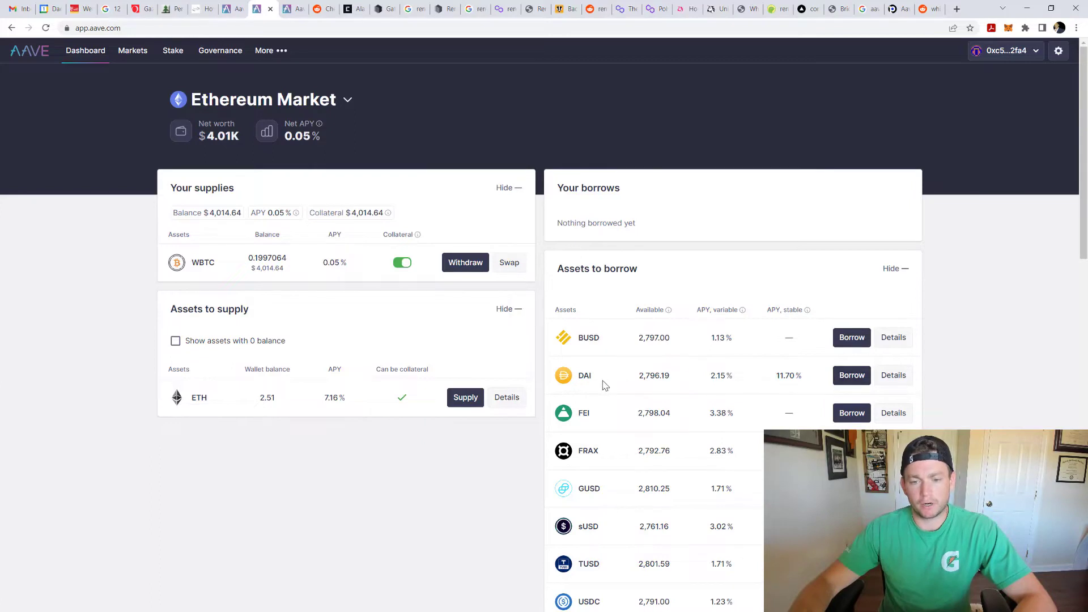
pyautogui.moveTo(662, 379)
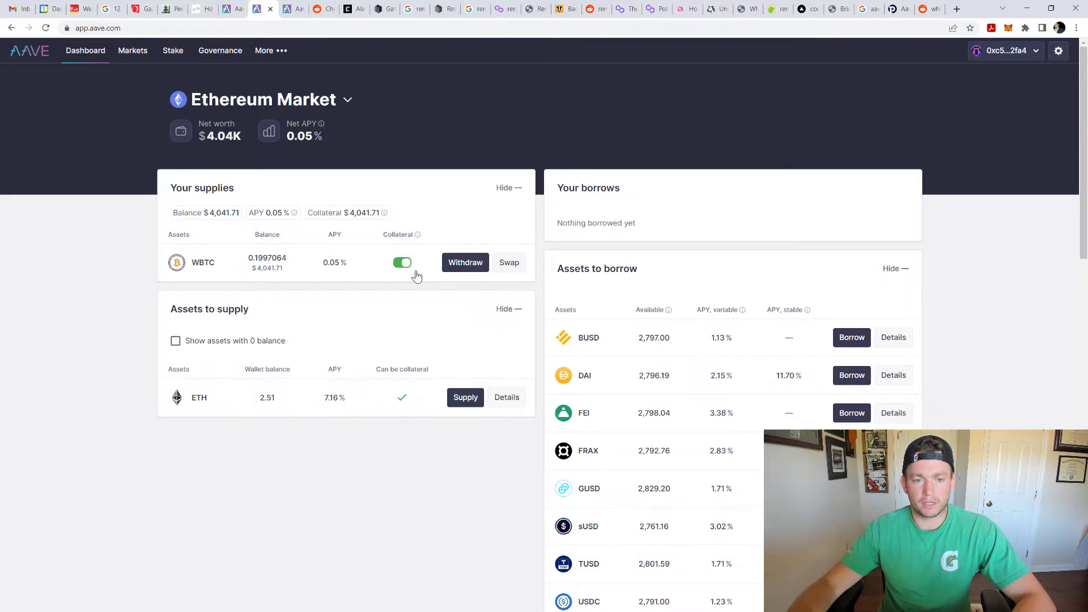
pyautogui.hotkey('alt', 'Tab')
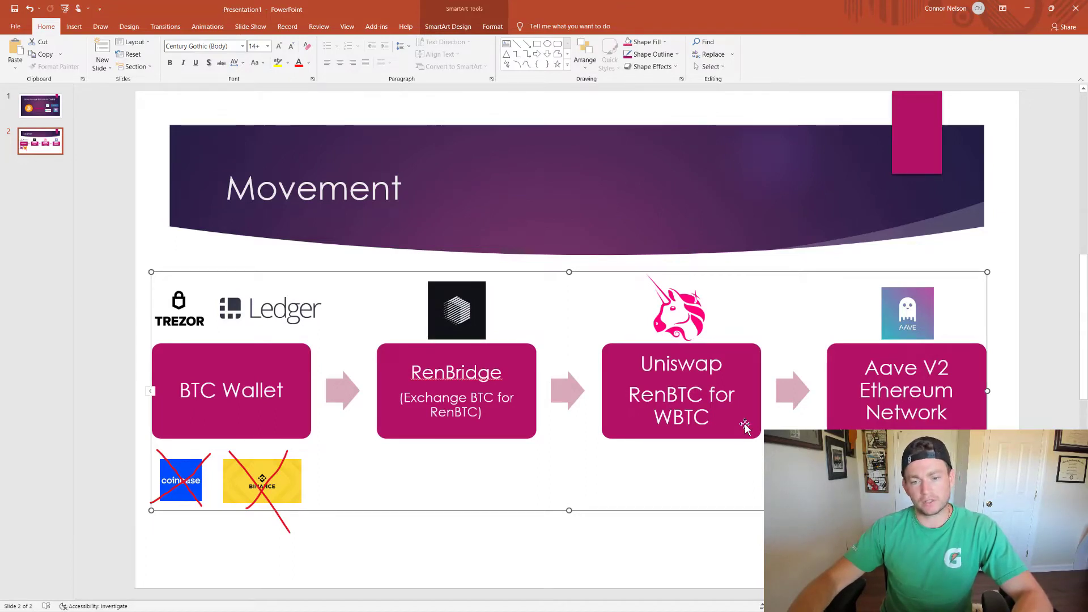
pyautogui.click(977, 402)
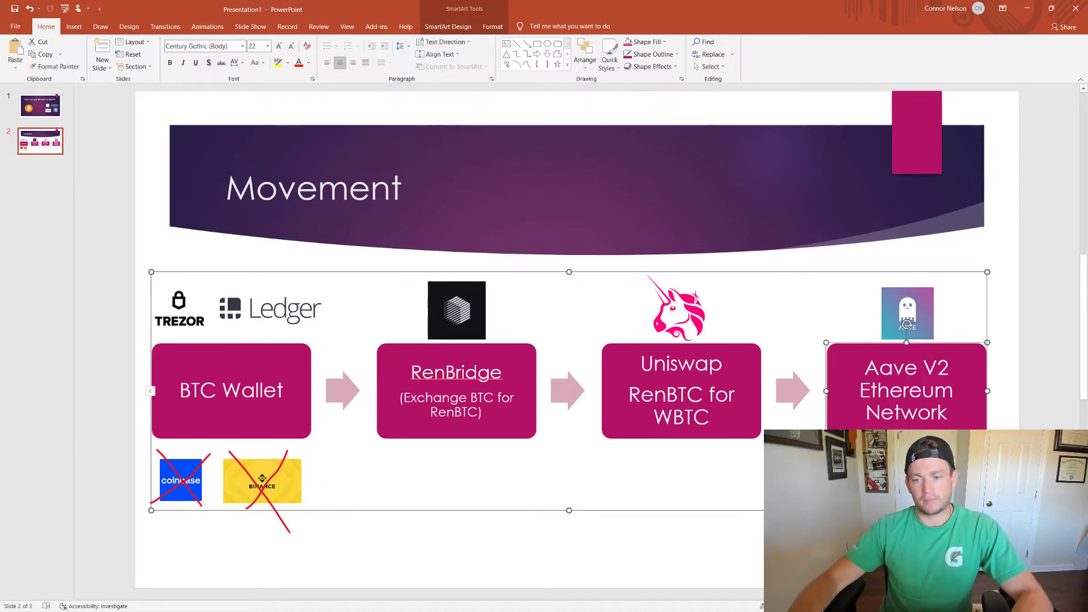
pyautogui.click(747, 489)
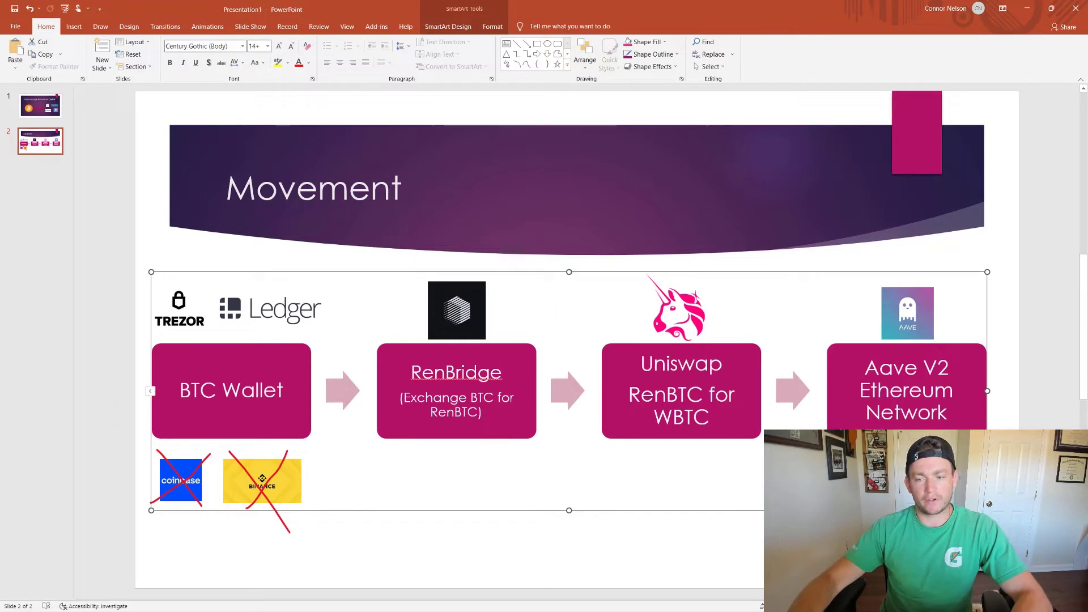